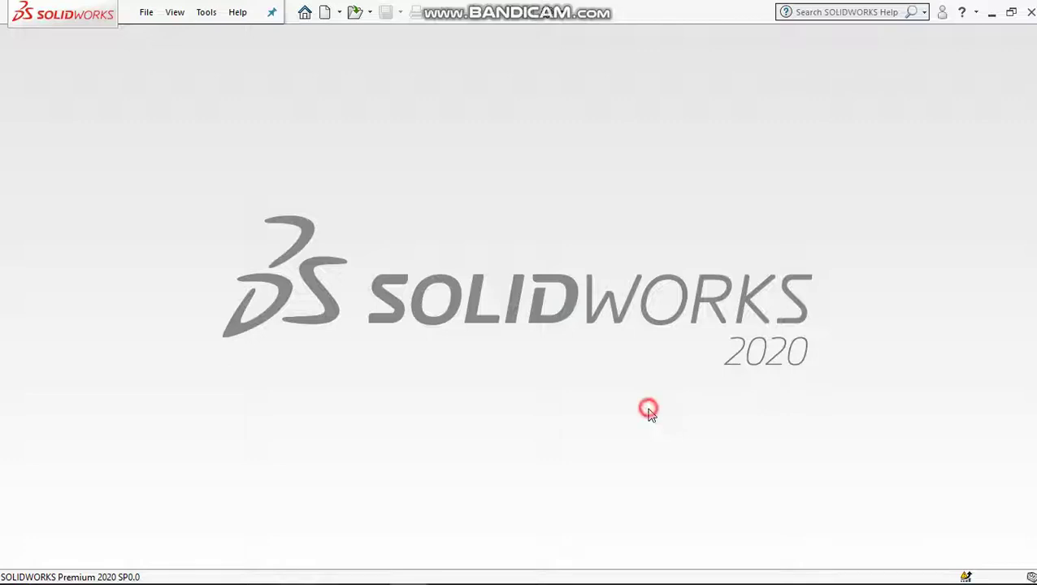
Create a new blank SOLIDWORKS part document (Part2)
click(326, 13)
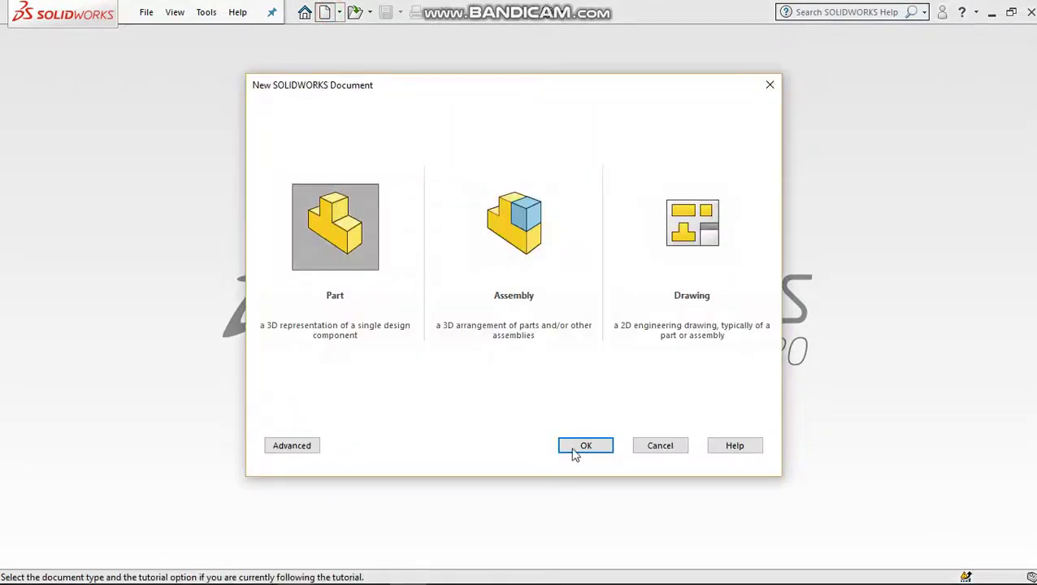
click(579, 449)
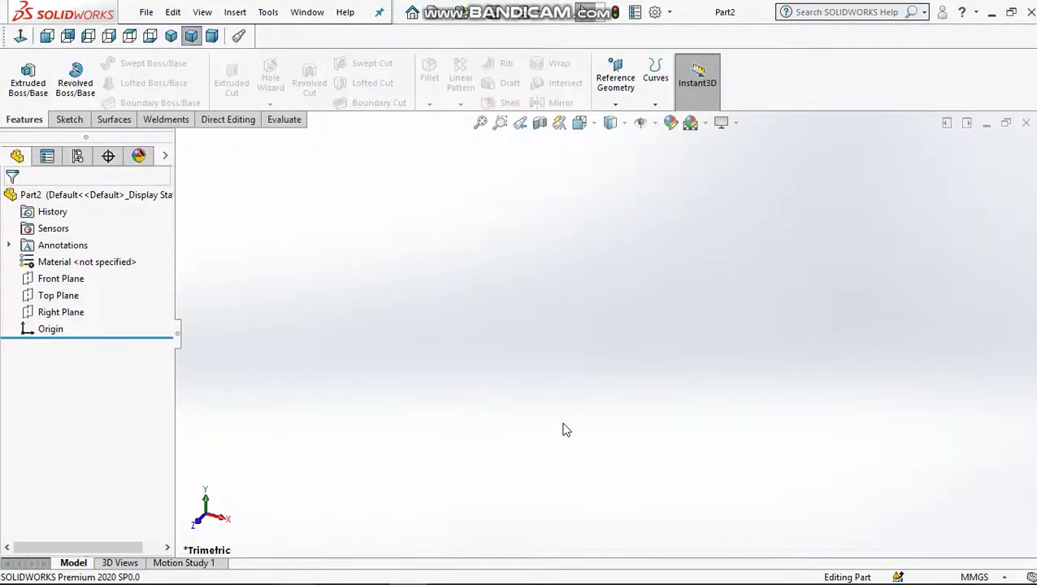
click(565, 428)
On the Front Plane, viewed normal to, draw a closed six-line stepped L profile starting at the origin
click(61, 278)
key(ctrl+8)
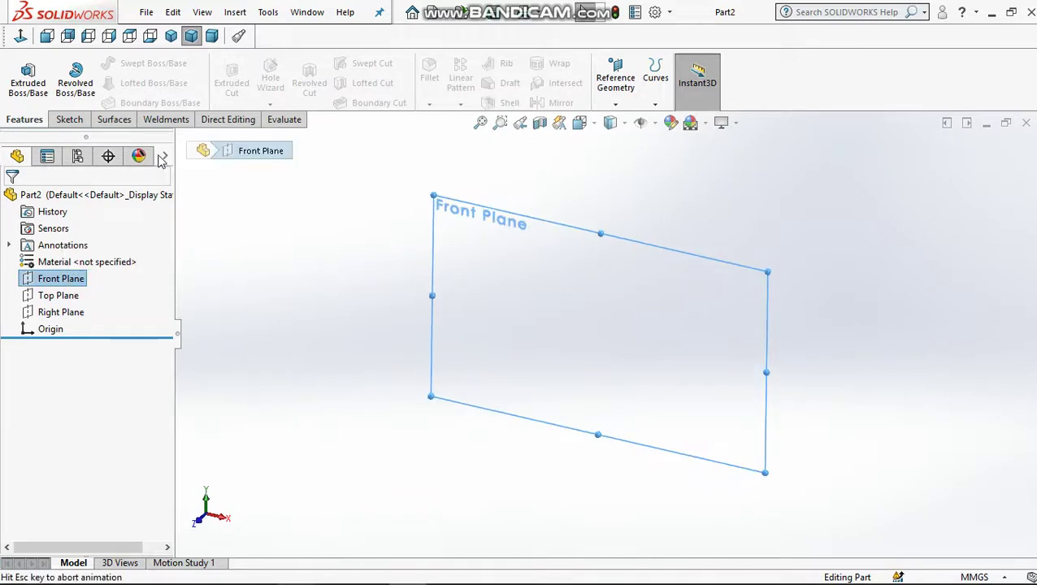
key(l)
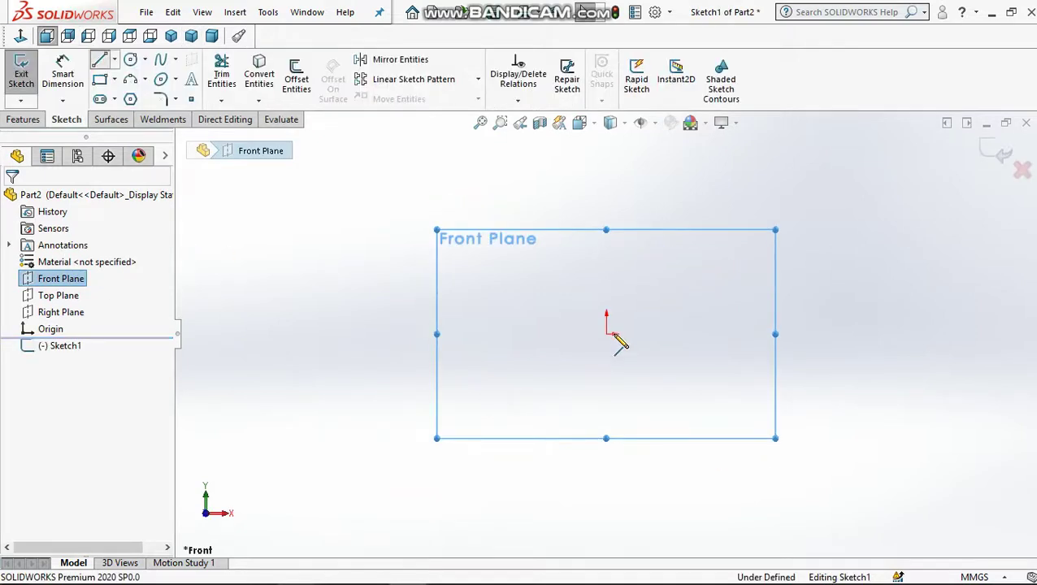
click(606, 334)
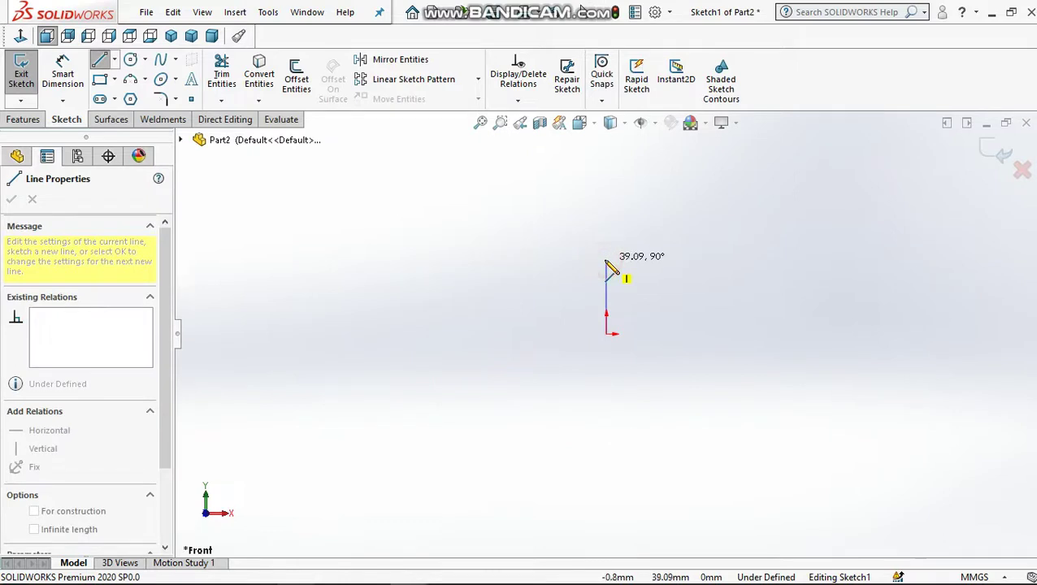
click(608, 180)
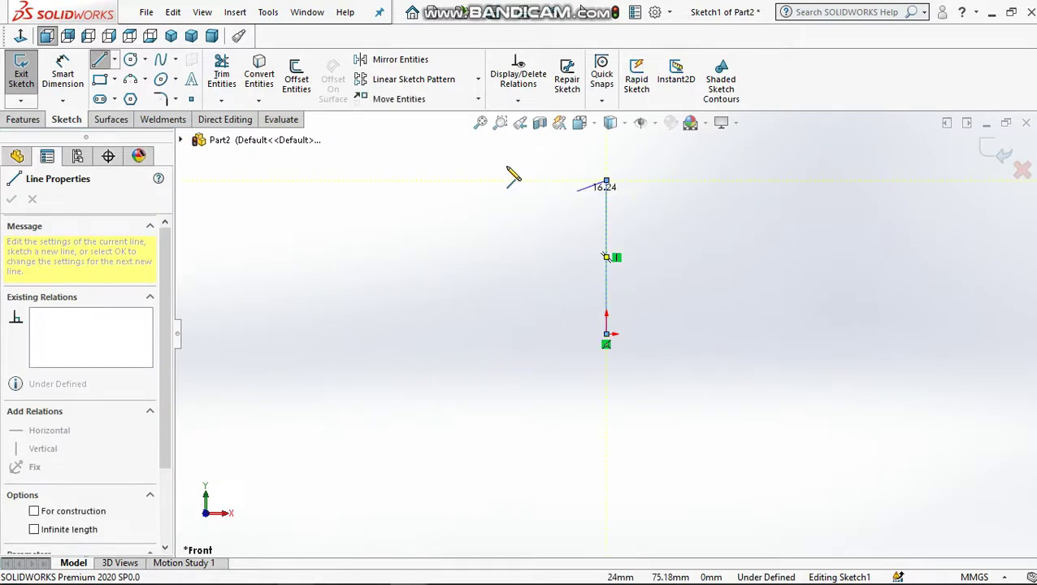
click(464, 181)
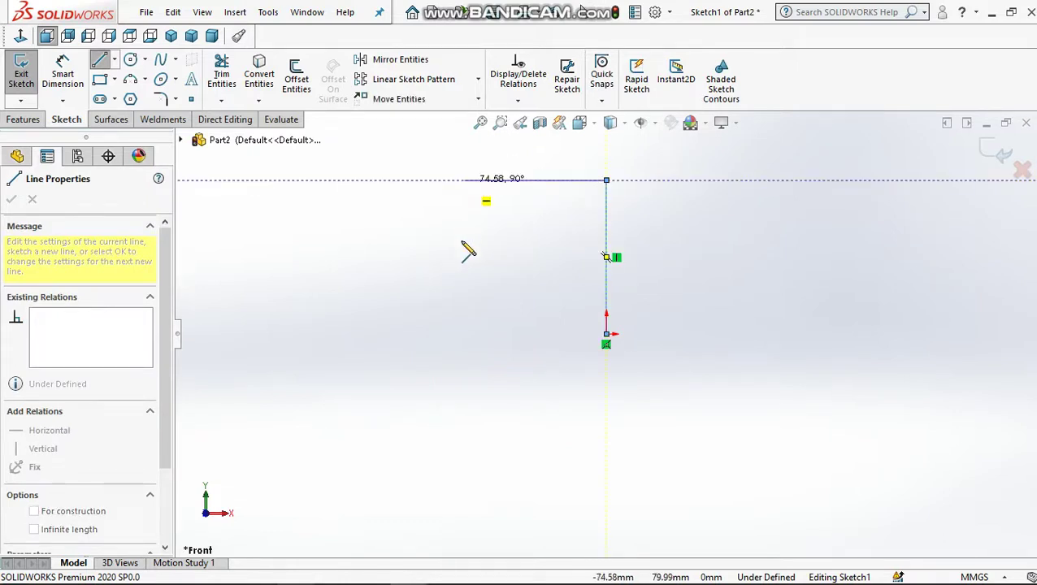
click(464, 239)
click(542, 239)
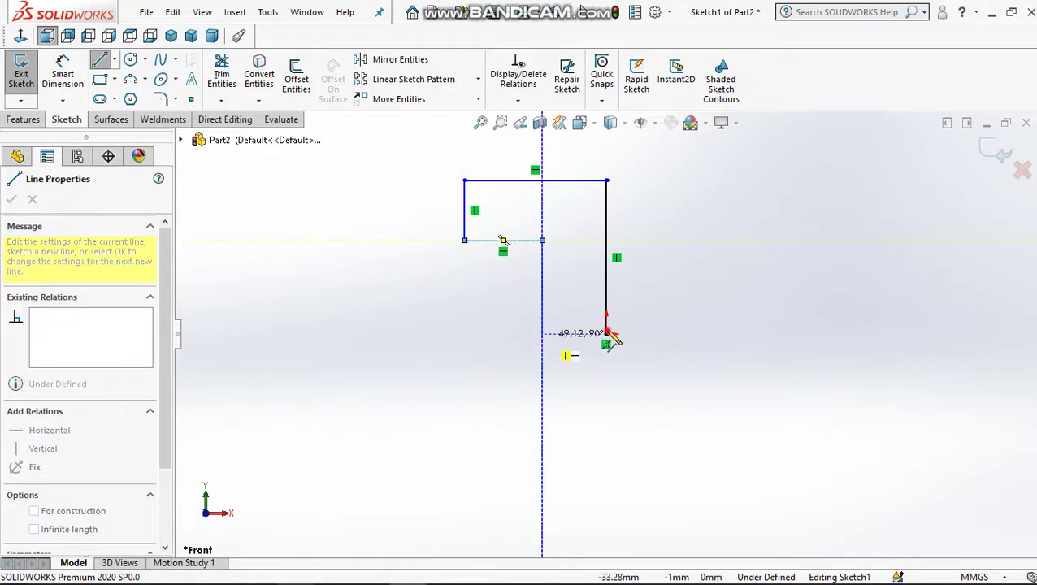
click(543, 333)
click(607, 333)
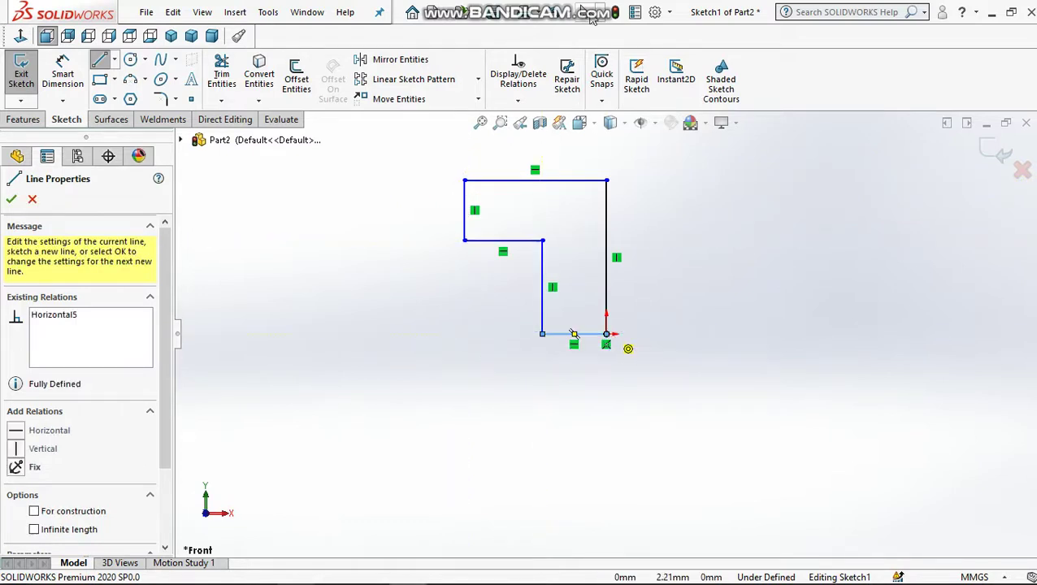
click(109, 62)
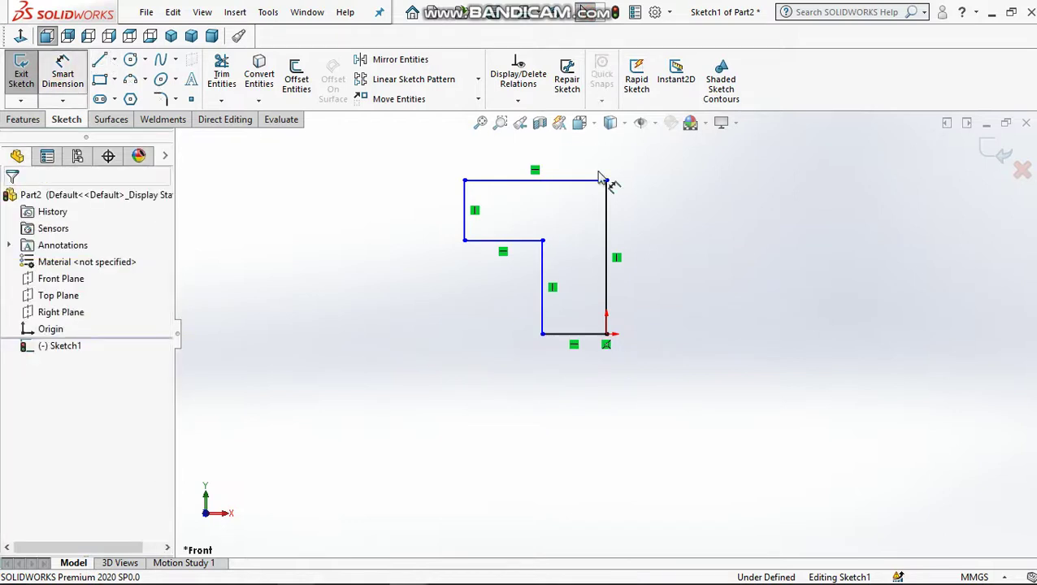
Dimension the right edge 60 mm tall and the top edge 30 mm wide
click(648, 228)
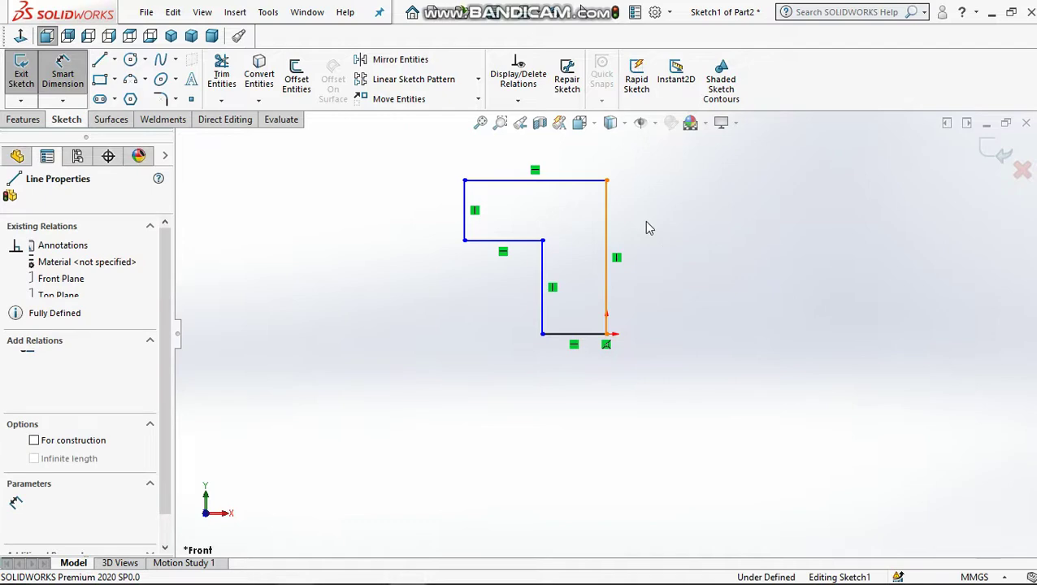
click(647, 229)
text(60)
key(Return)
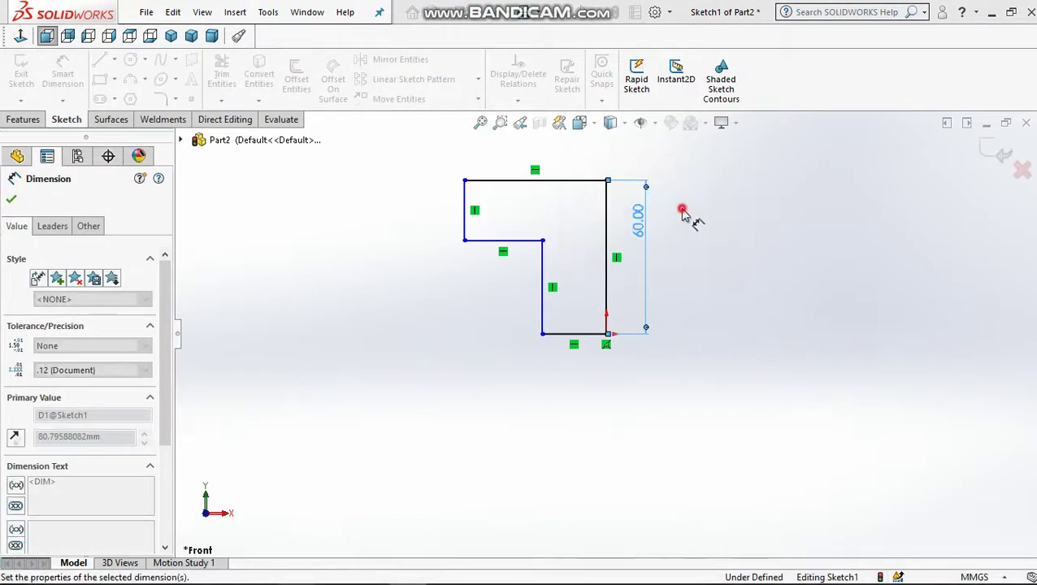
key(Escape)
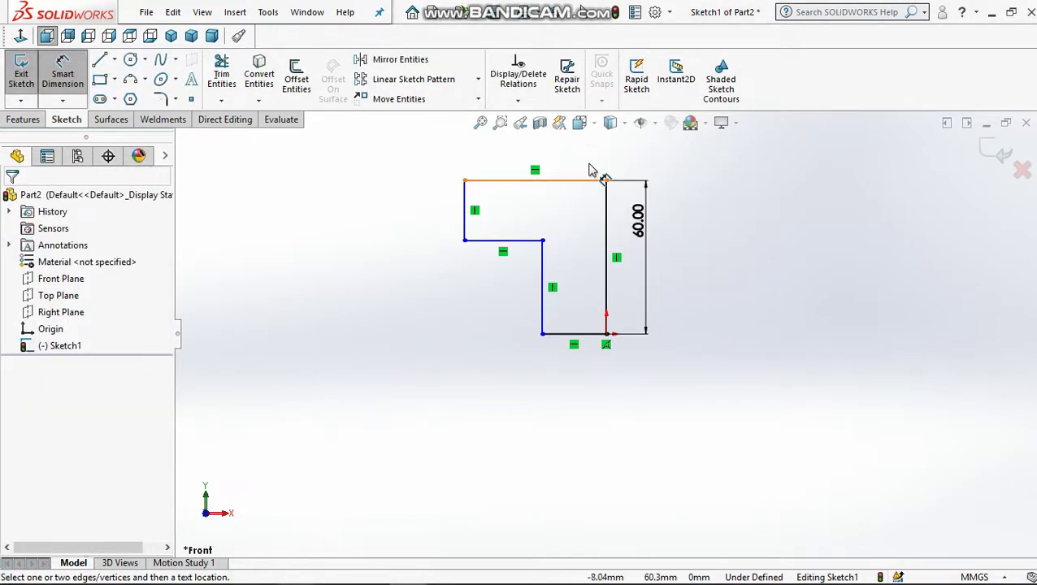
click(591, 170)
click(593, 169)
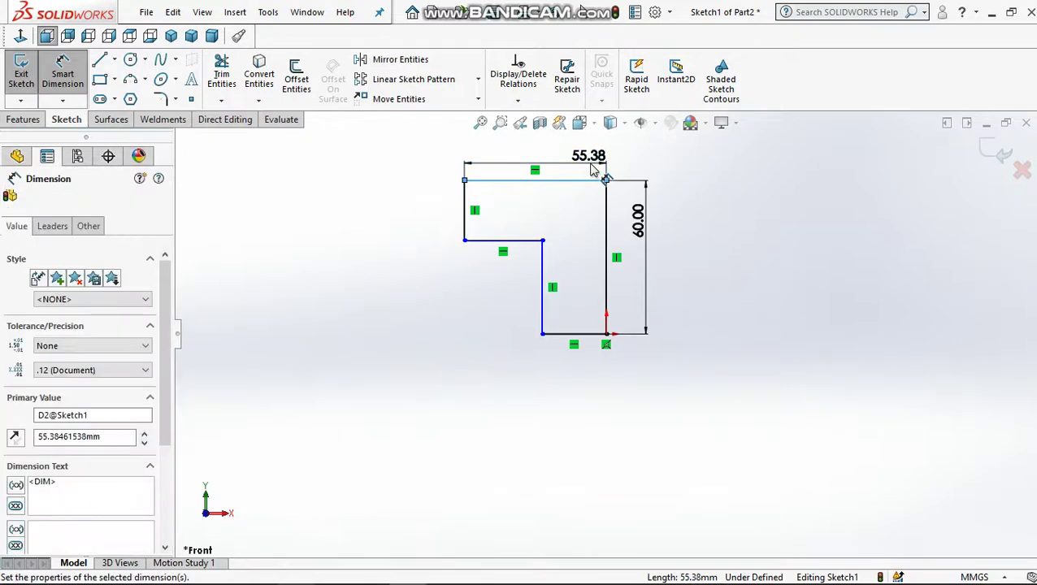
key(Return)
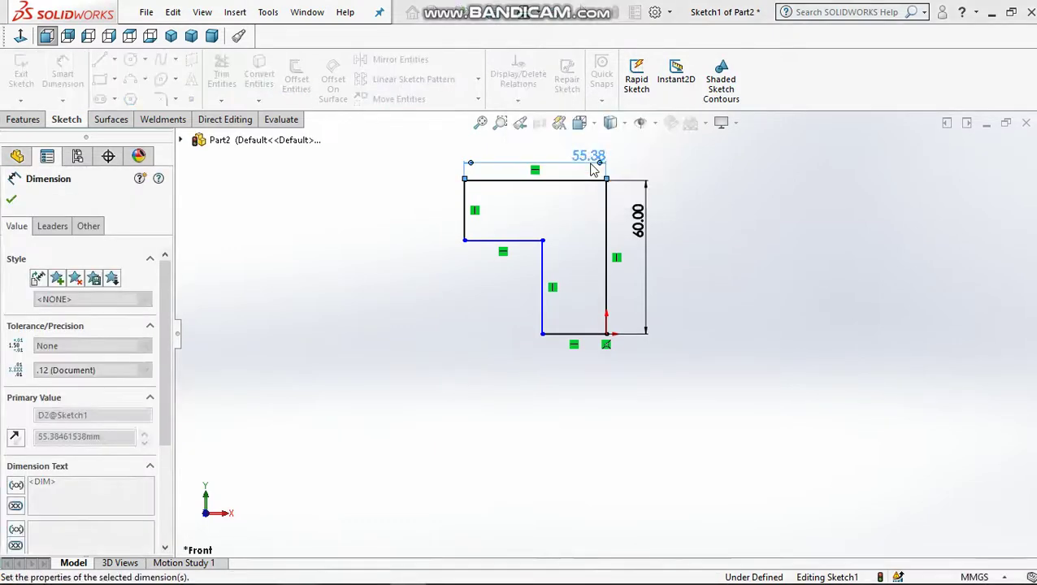
click(538, 268)
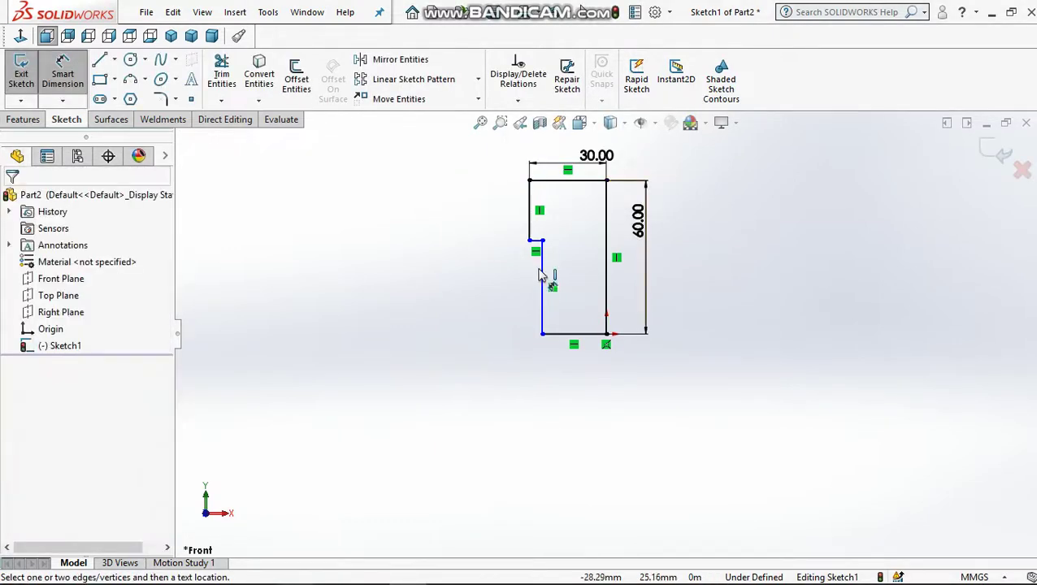
Add the 16 mm bottom width and 25 mm step height dimensions
click(607, 284)
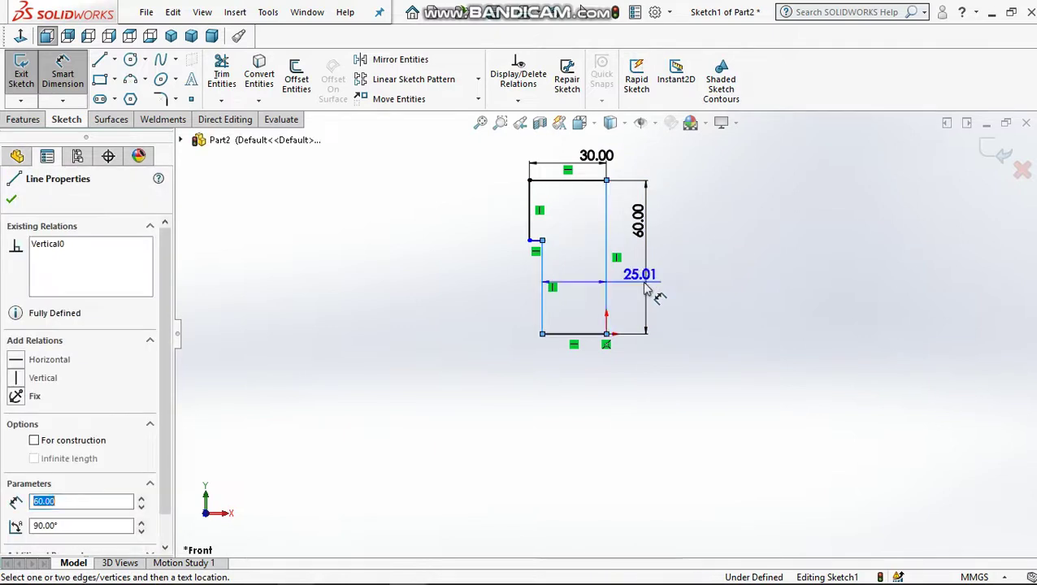
click(663, 308)
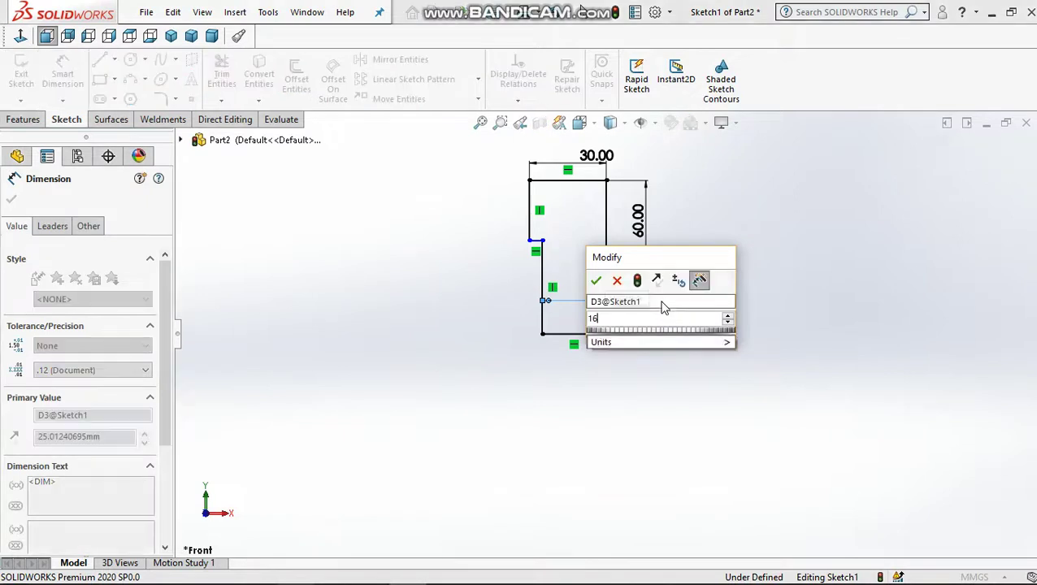
text(16)
key(Return)
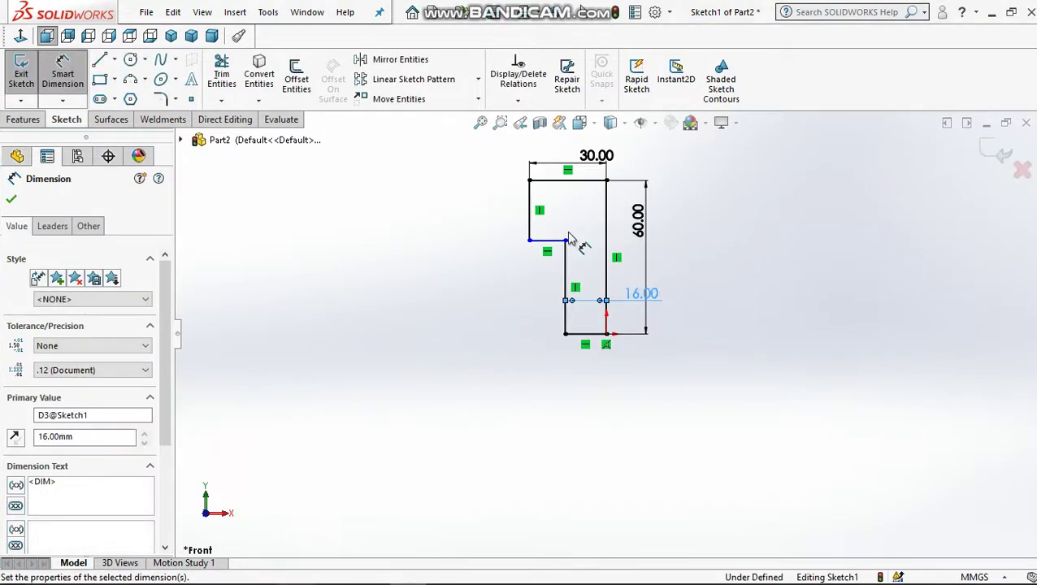
click(560, 180)
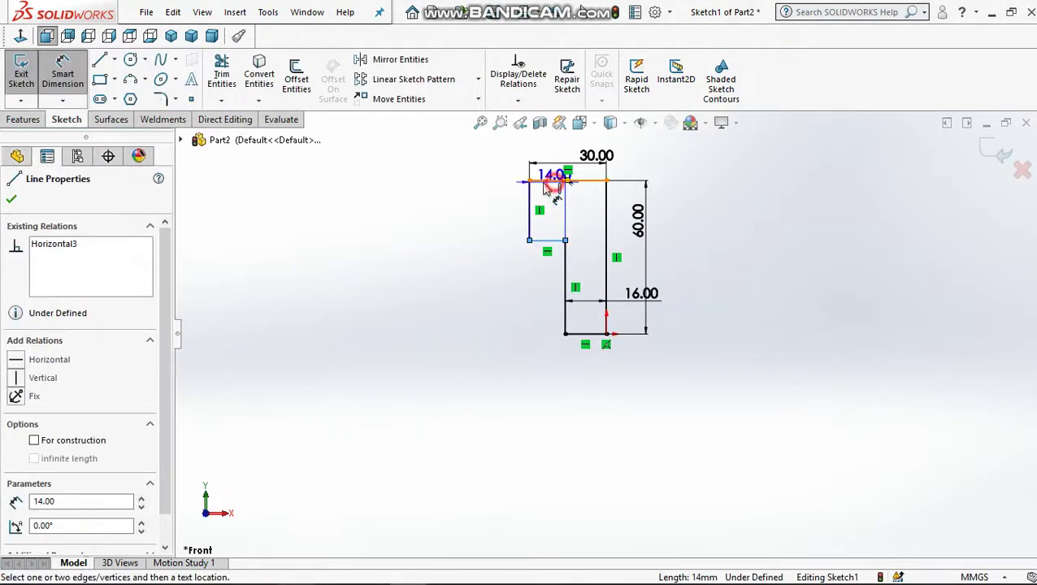
click(546, 241)
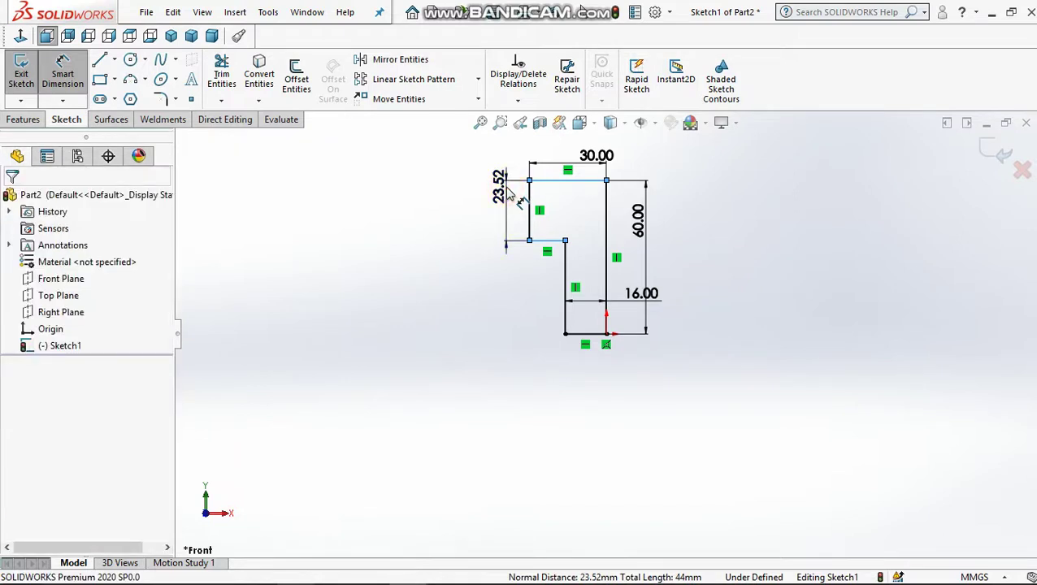
click(508, 193)
text(25)
key(Return)
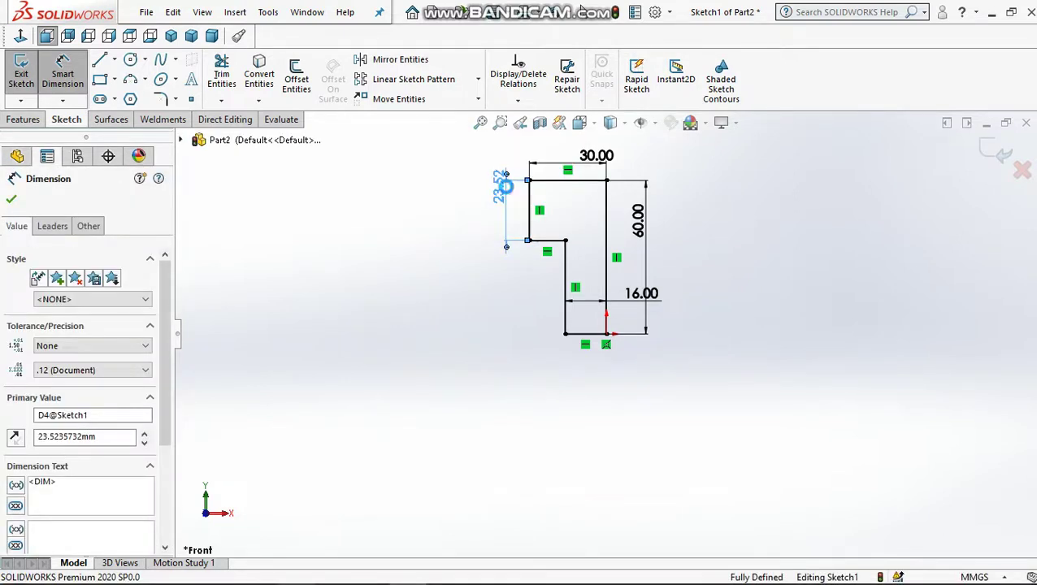
click(410, 218)
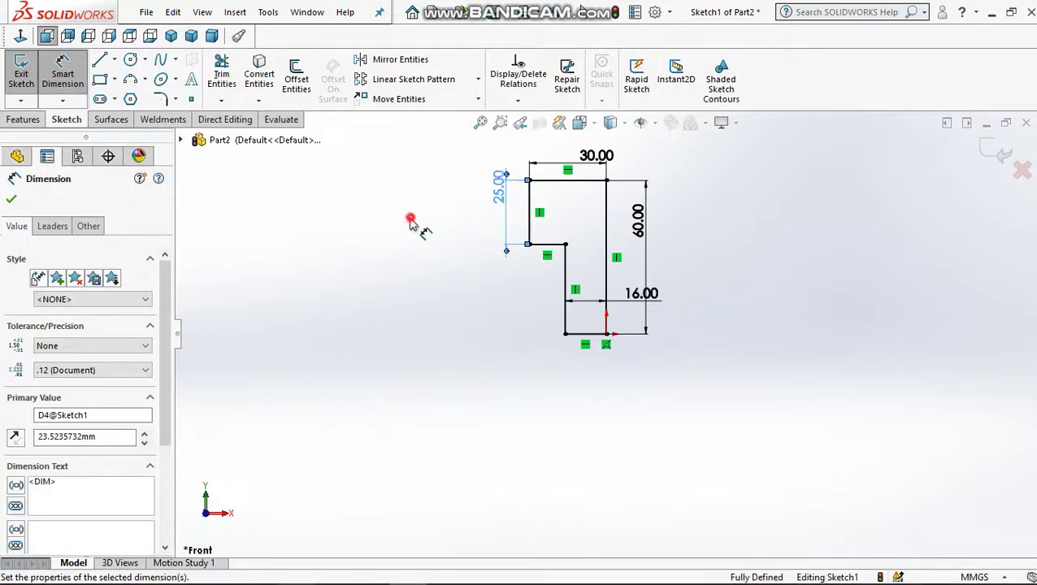
click(10, 119)
Extrude the stepped L profile 76 mm into a solid block
click(28, 78)
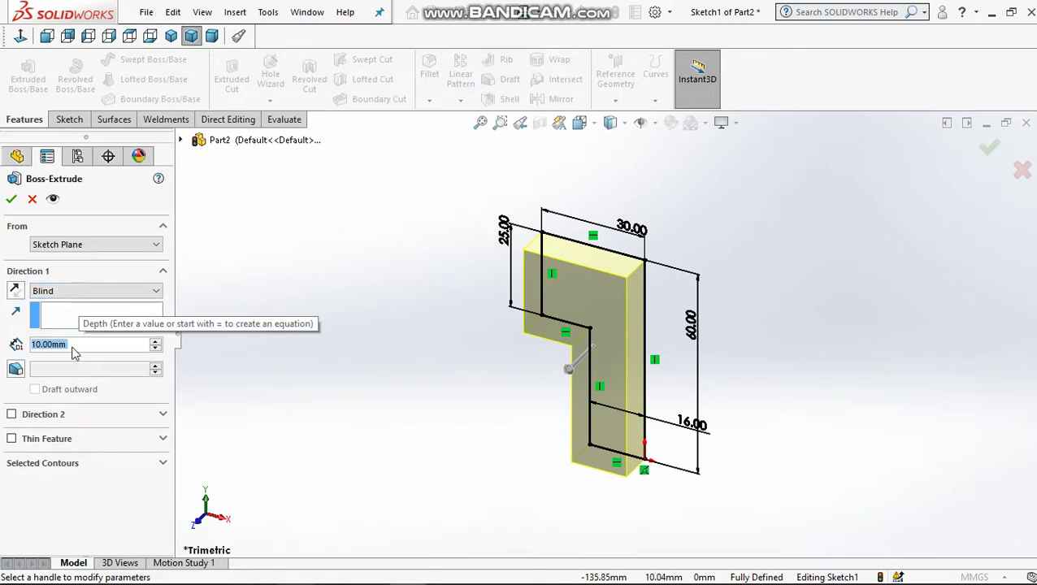
text(76)
key(Return)
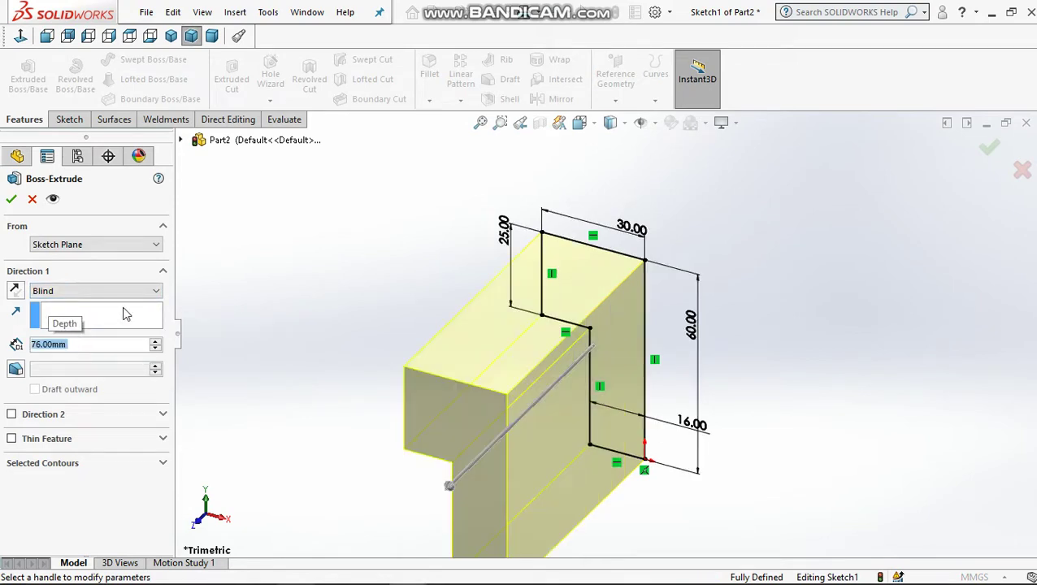
right_click(228, 218)
middle_drag(273, 234, 456, 310)
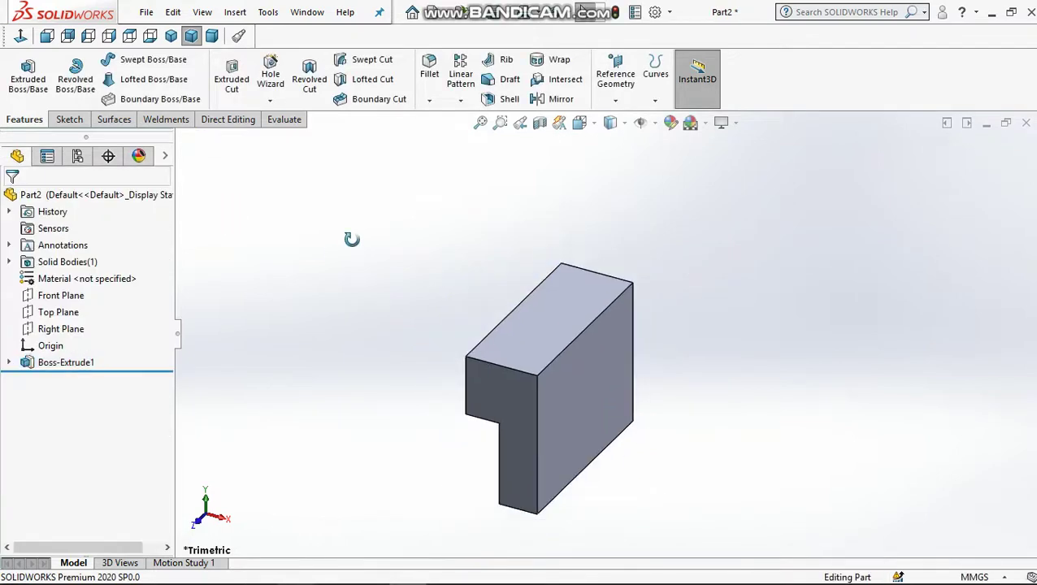
Sketch a corner rectangle from the top-left corner of the block's top face
click(533, 341)
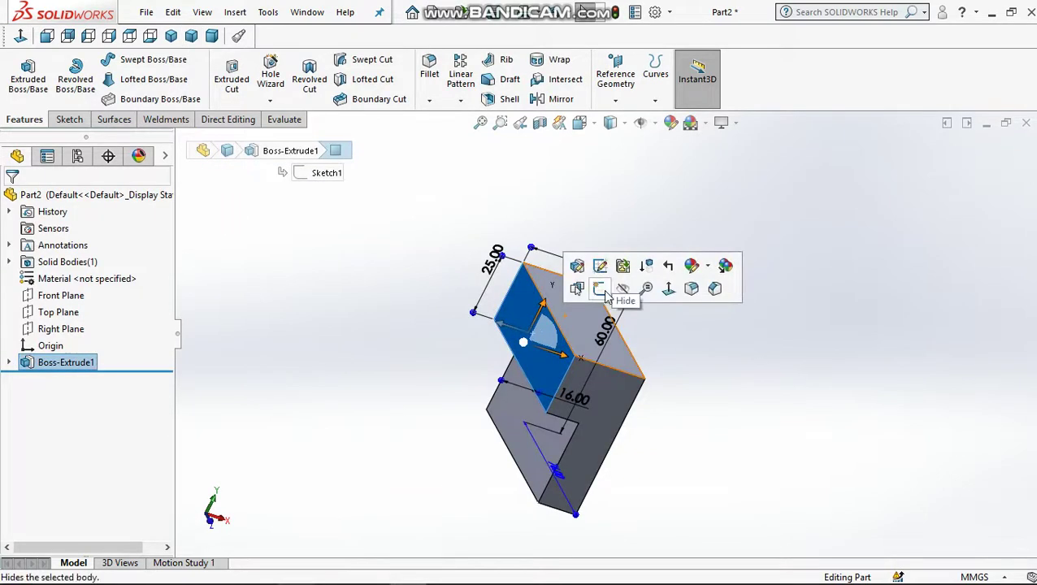
click(23, 52)
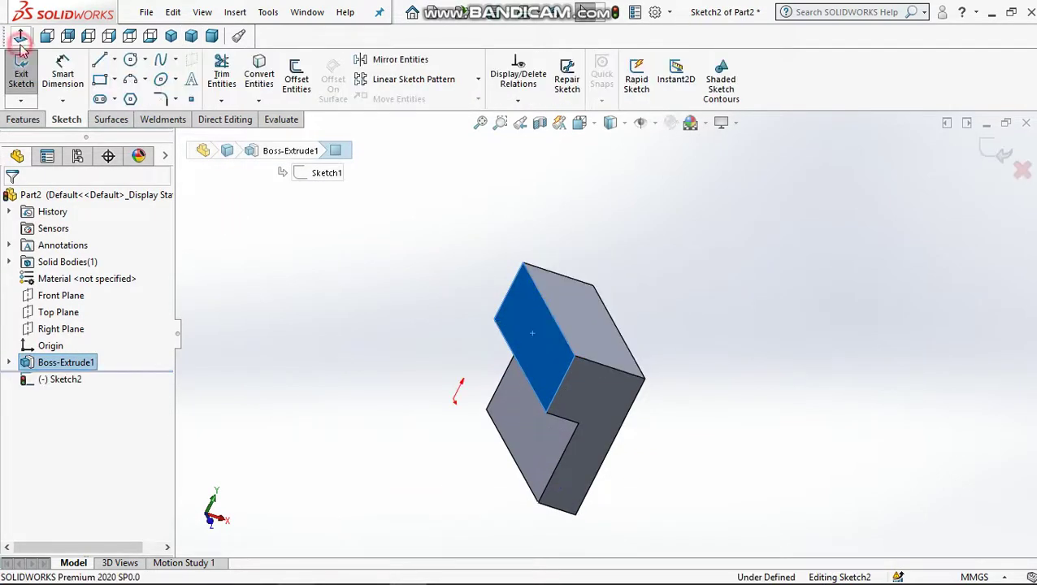
click(456, 229)
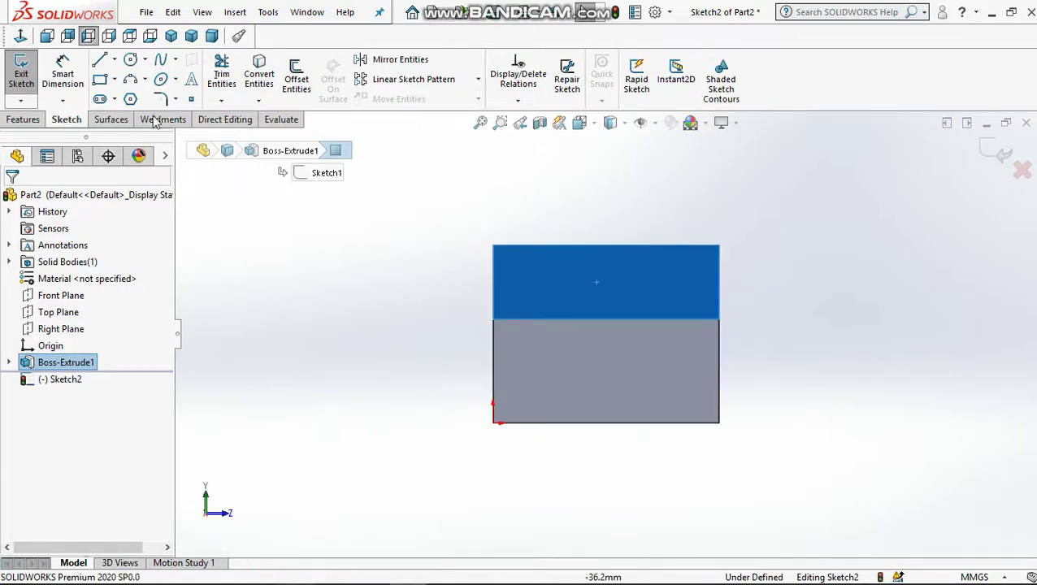
click(494, 246)
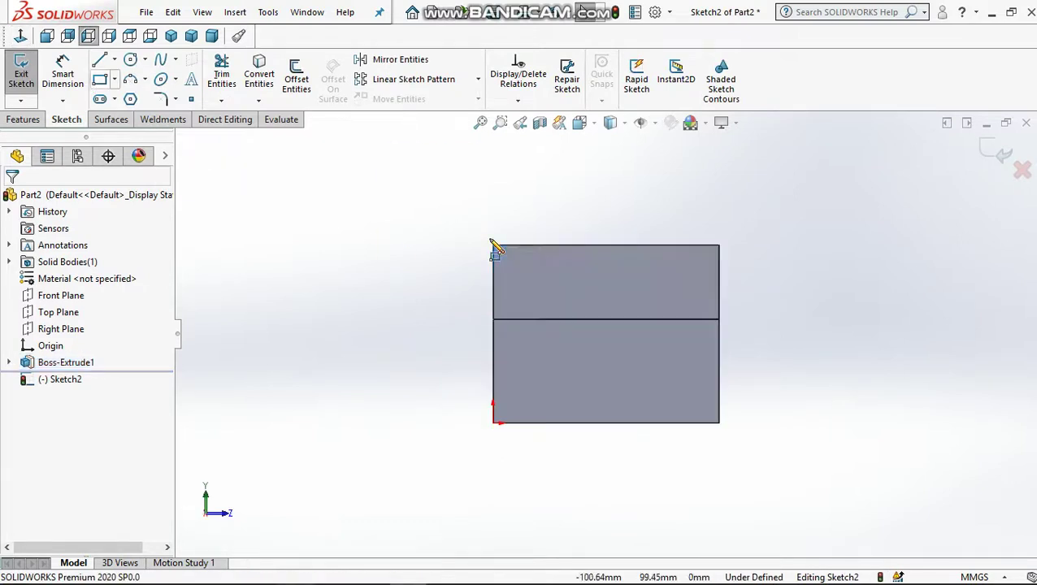
click(495, 246)
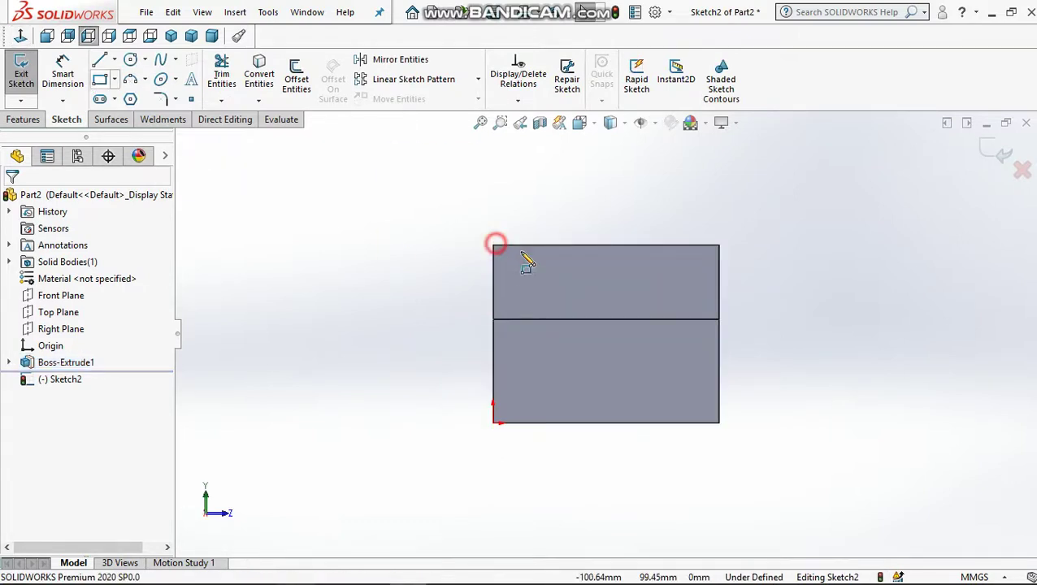
click(659, 291)
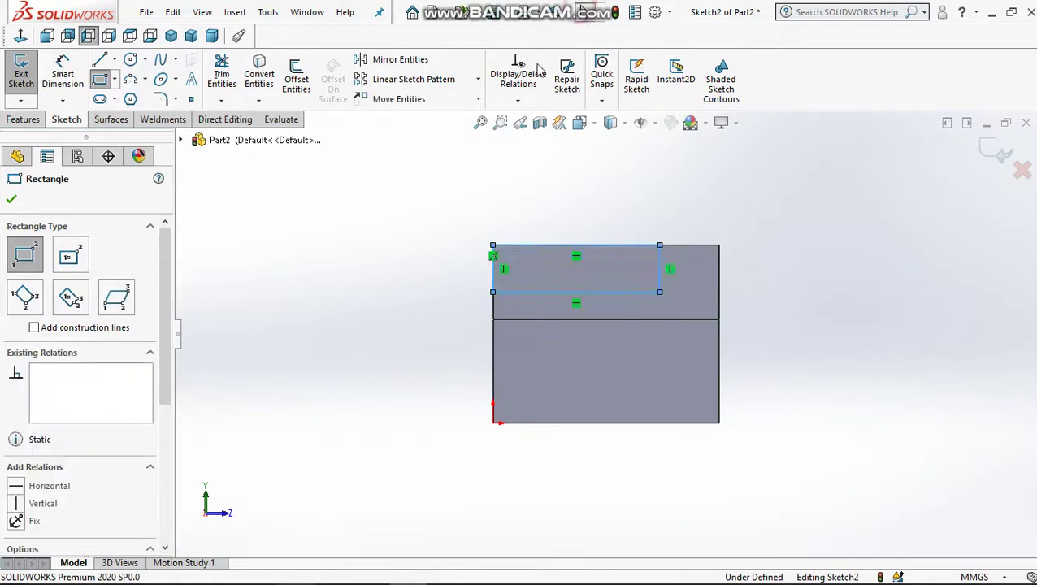
key(Escape)
scroll(670, 248, down, 2)
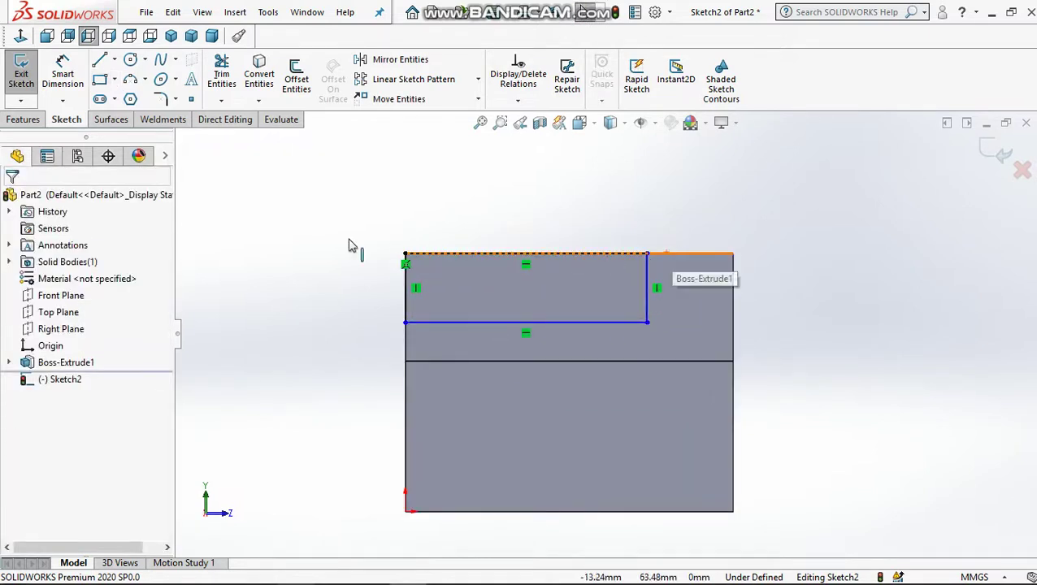
key(f)
middle_drag(457, 264, 424, 292)
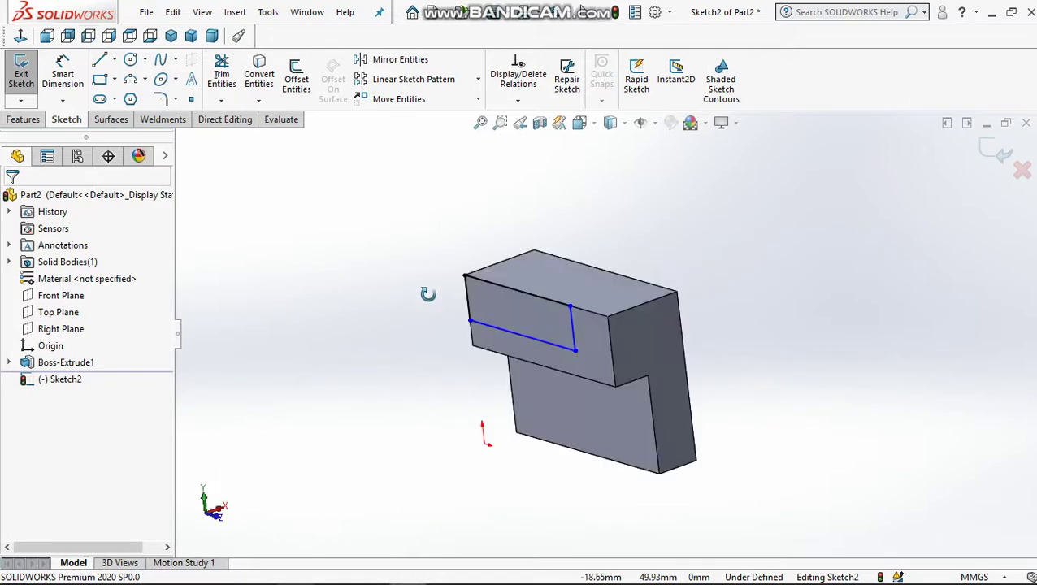
key(ctrl+8)
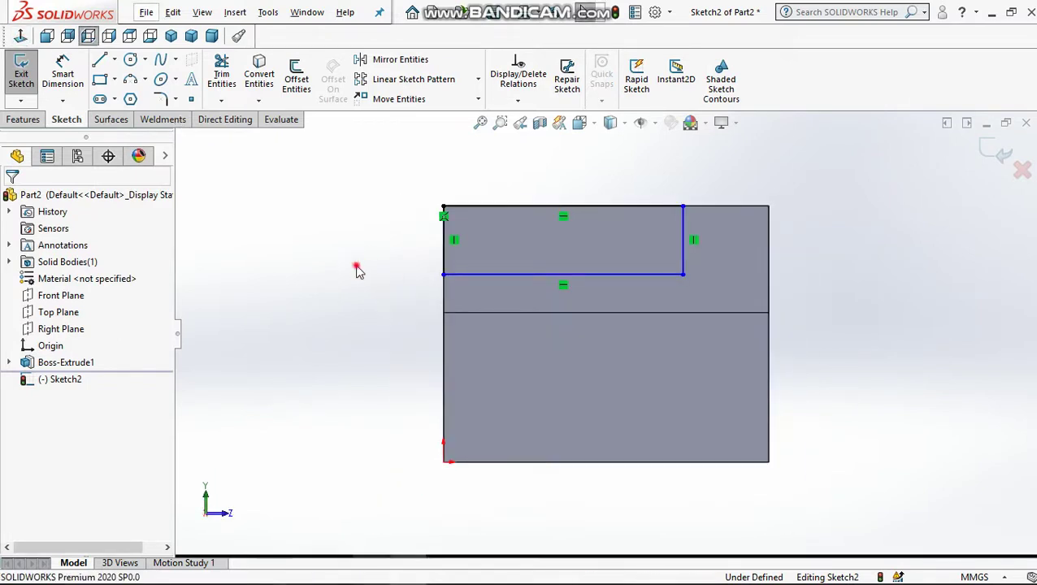
Dimension the rectangle's left edge 20 mm and bottom edge 40 mm
click(63, 72)
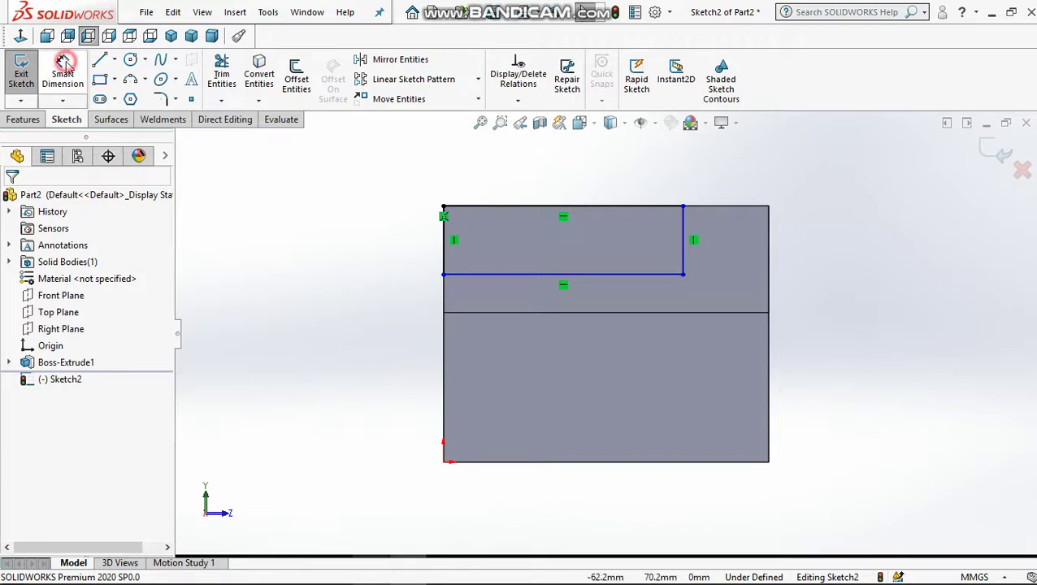
click(444, 260)
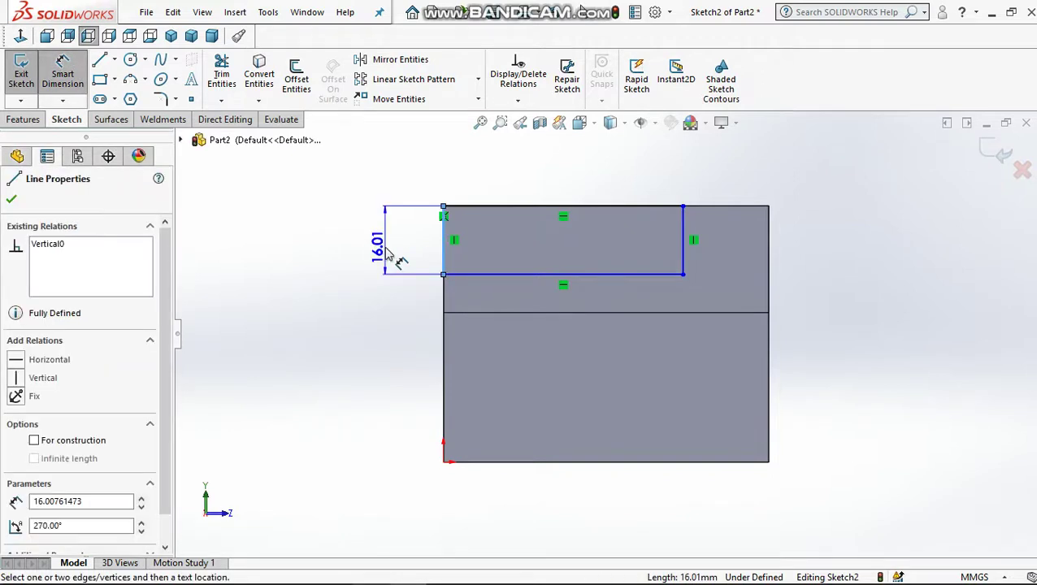
click(387, 254)
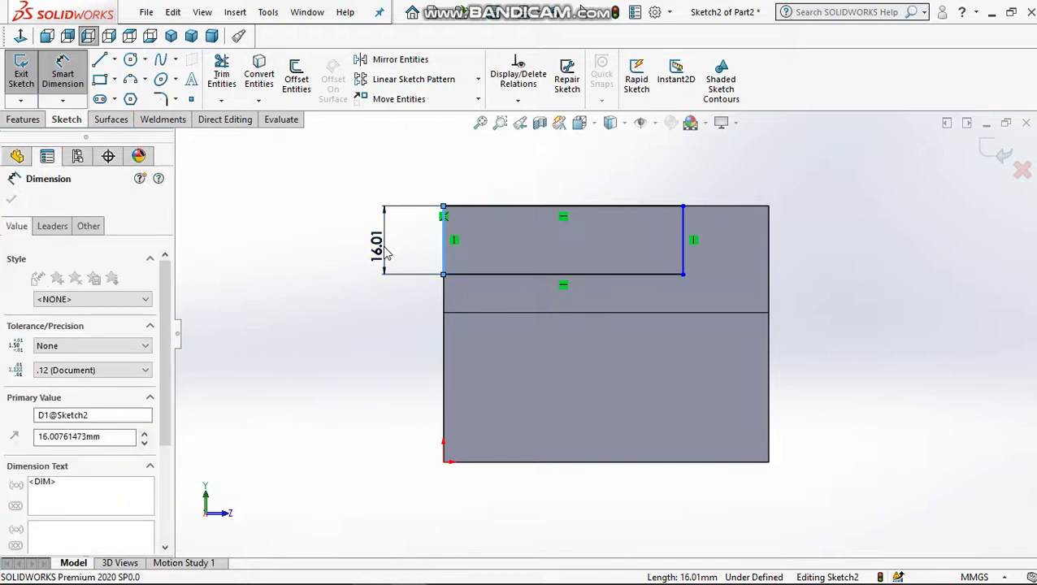
text(20)
key(Return)
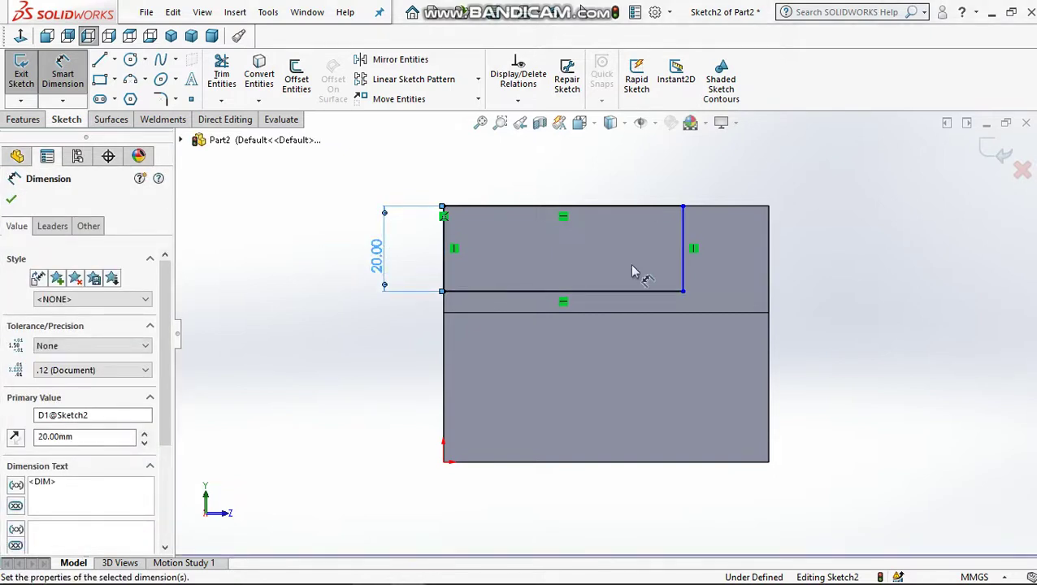
click(620, 292)
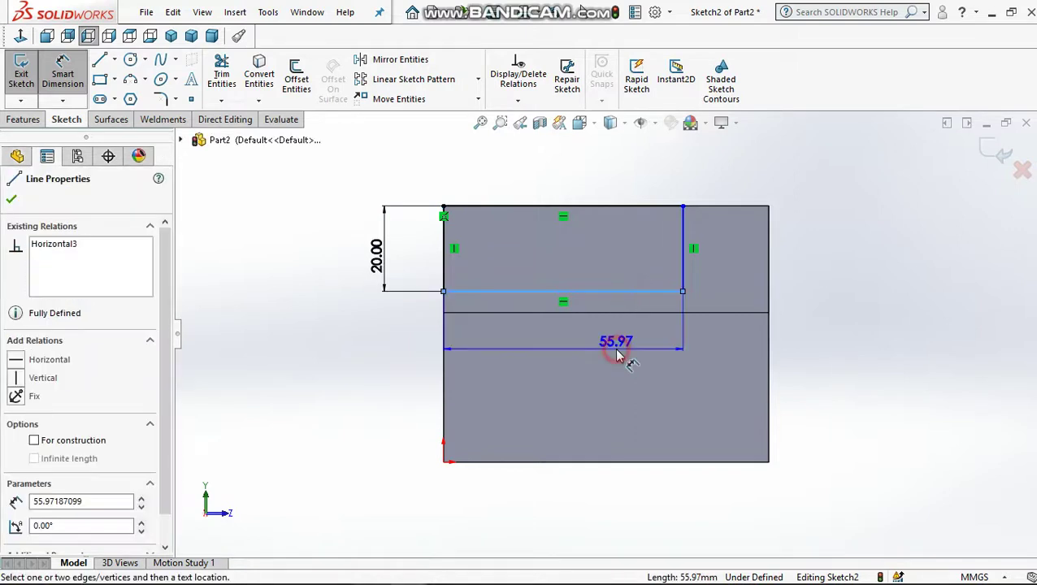
click(617, 355)
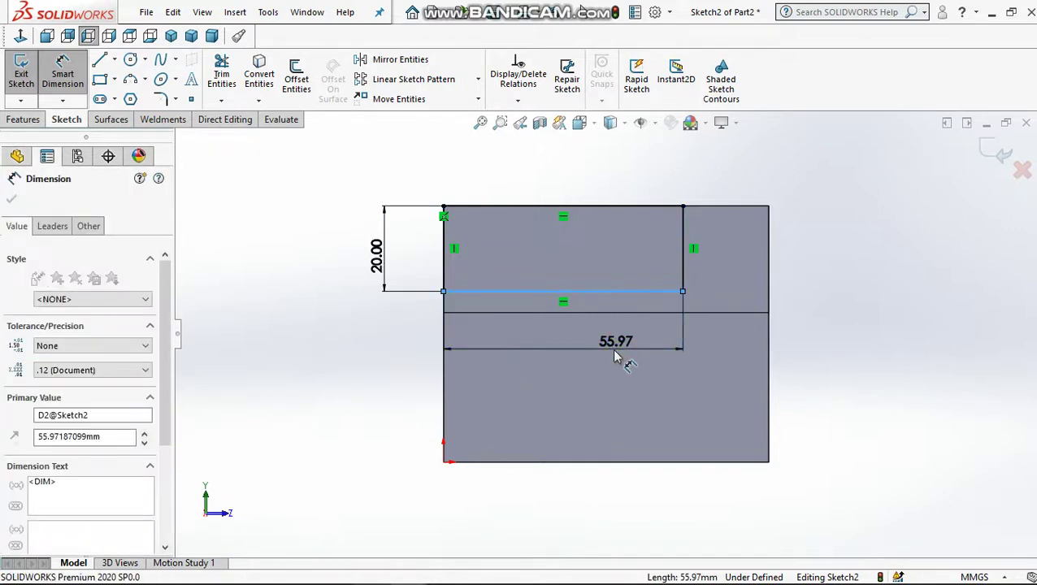
text(40)
key(Return)
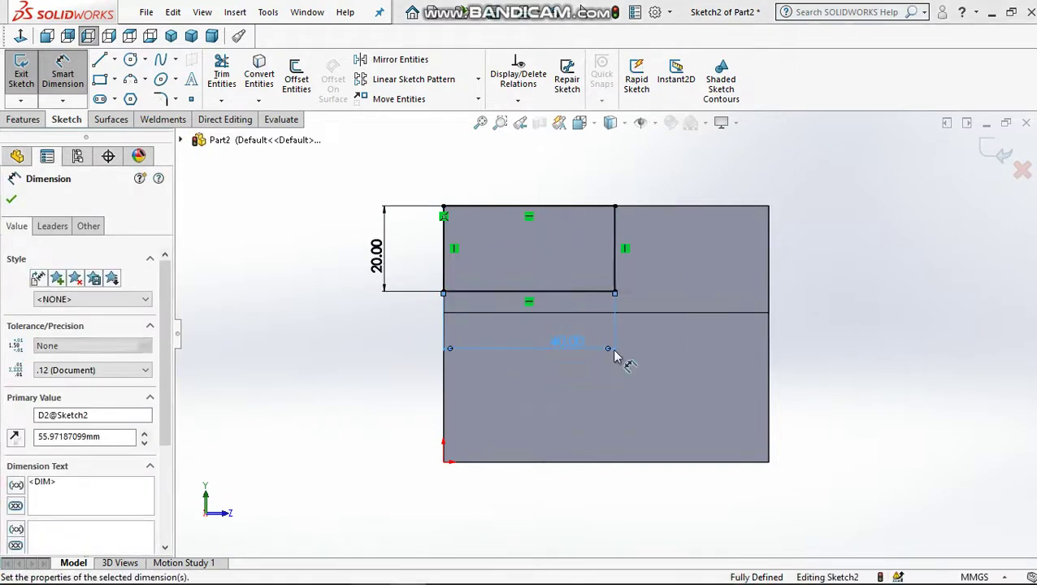
scroll(622, 352, up, 3)
click(799, 271)
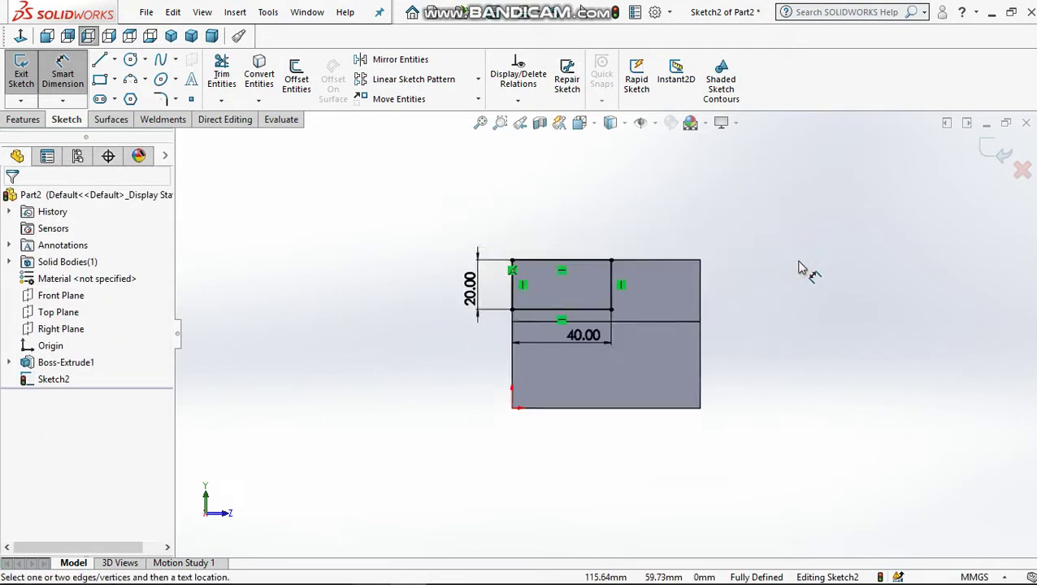
middle_drag(772, 281, 764, 334)
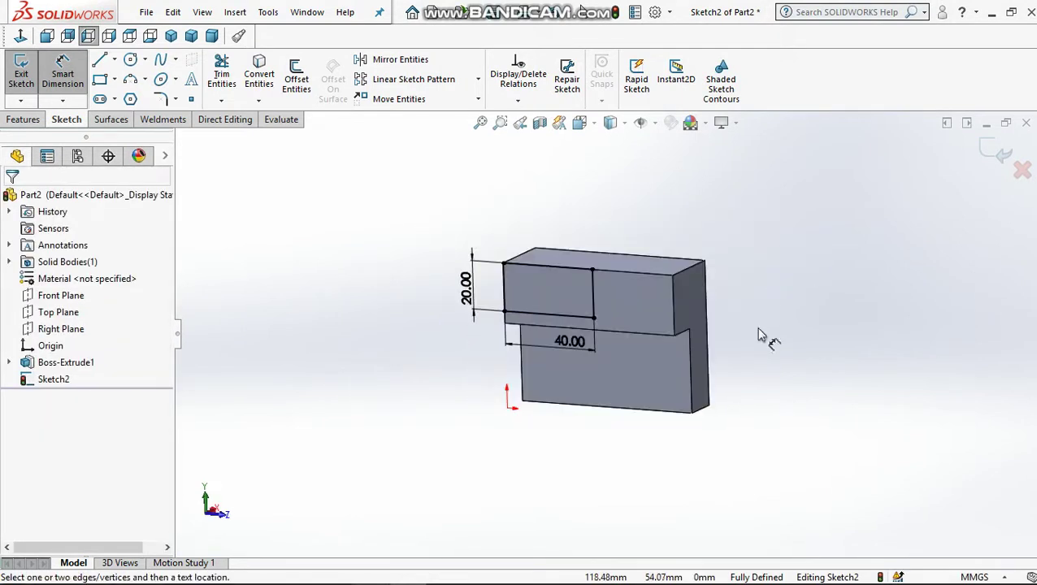
Extrude the 20 × 40 rectangle 120 mm blind to form the arm
click(25, 119)
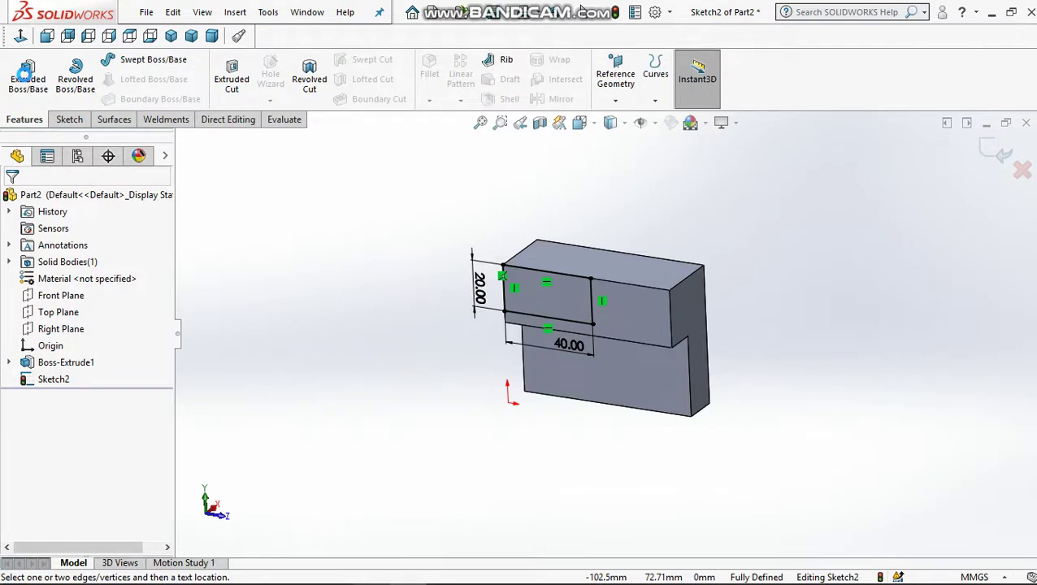
click(25, 73)
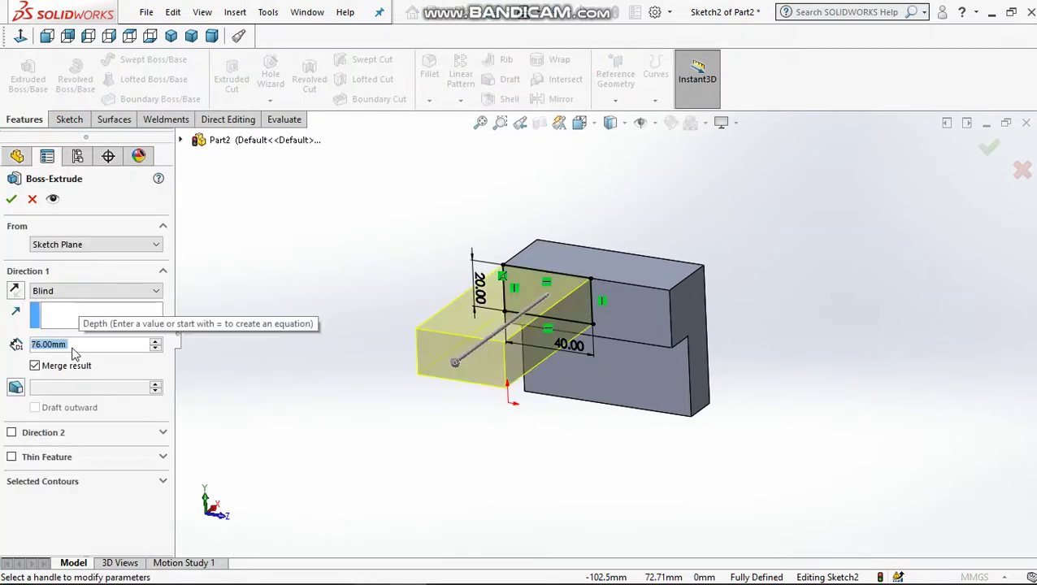
text(12)
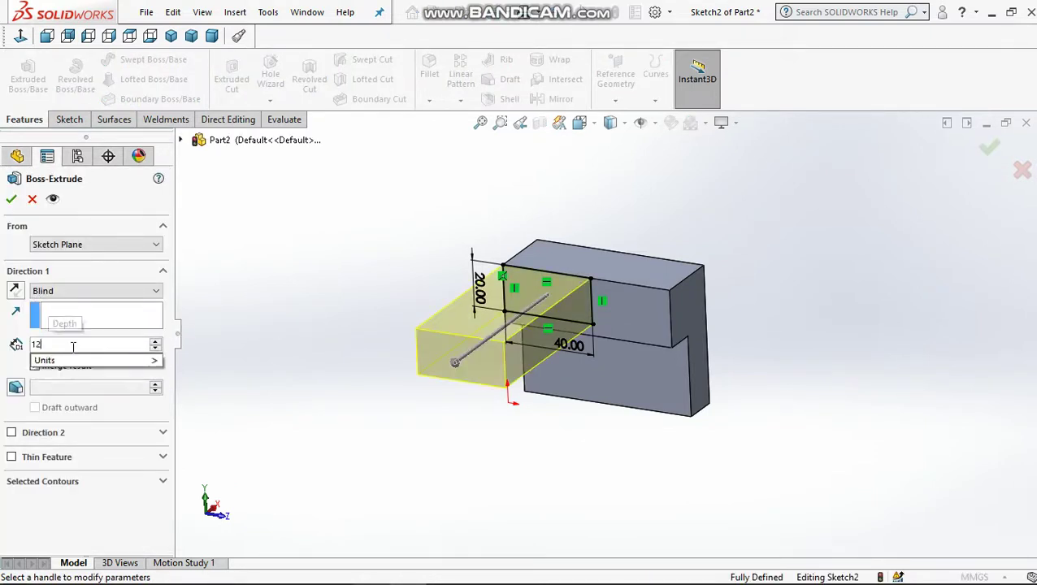
text(0)
key(Return)
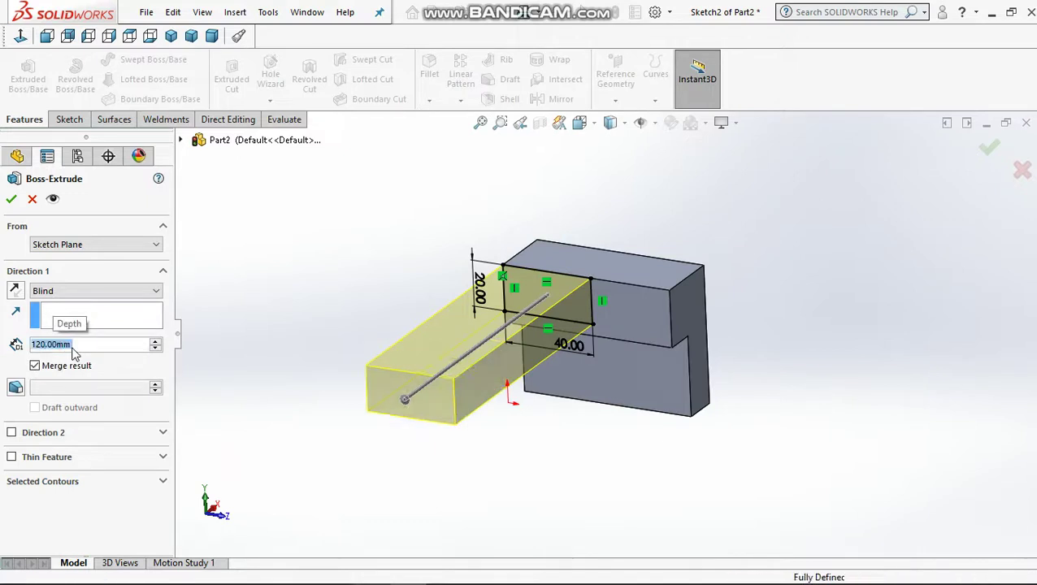
key(Return)
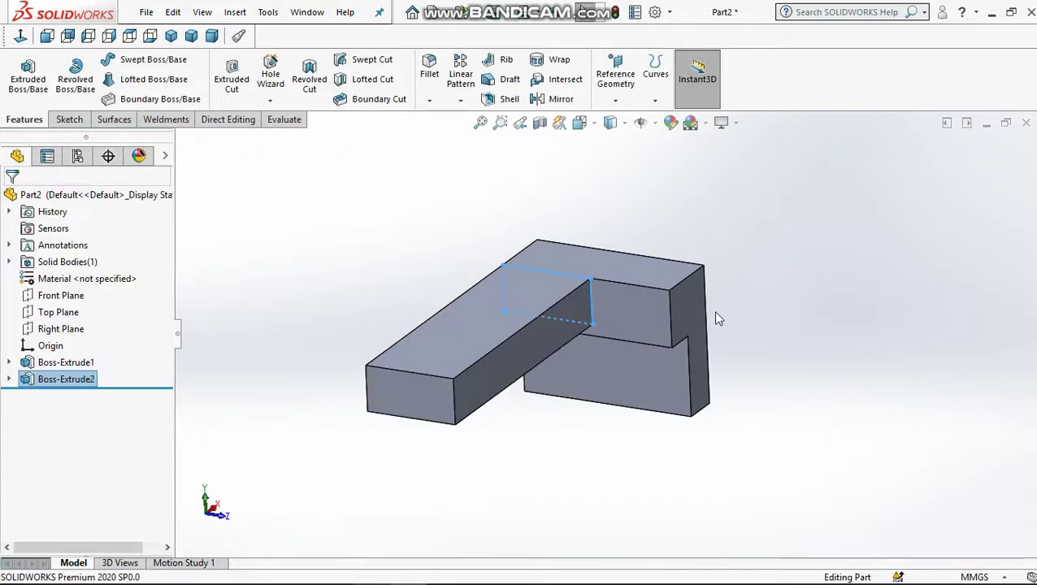
On the lower front face, sketch a small circle on the right and a larger one on the left
scroll(654, 375, down, 3)
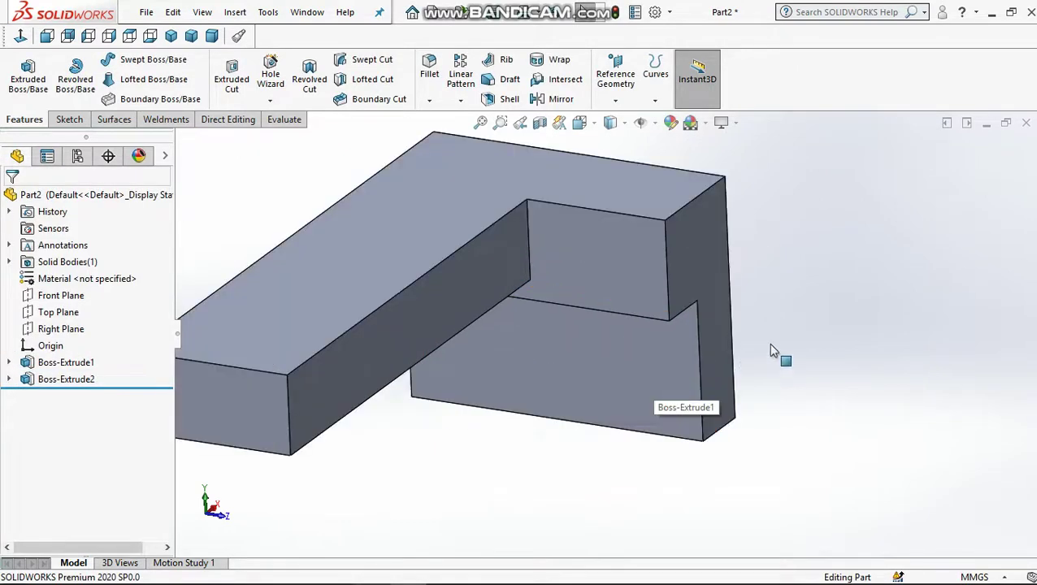
click(646, 379)
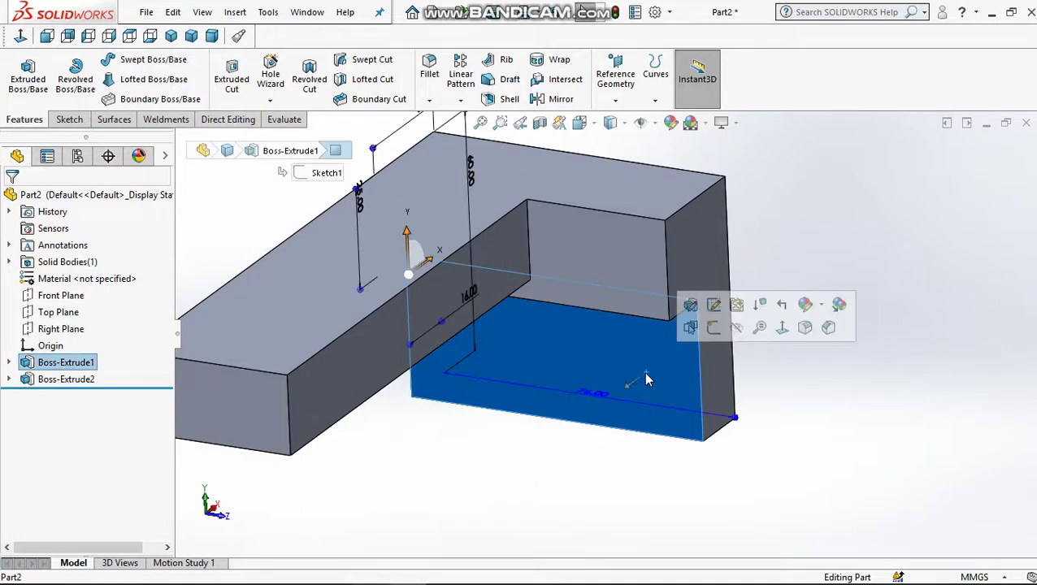
click(709, 329)
click(22, 37)
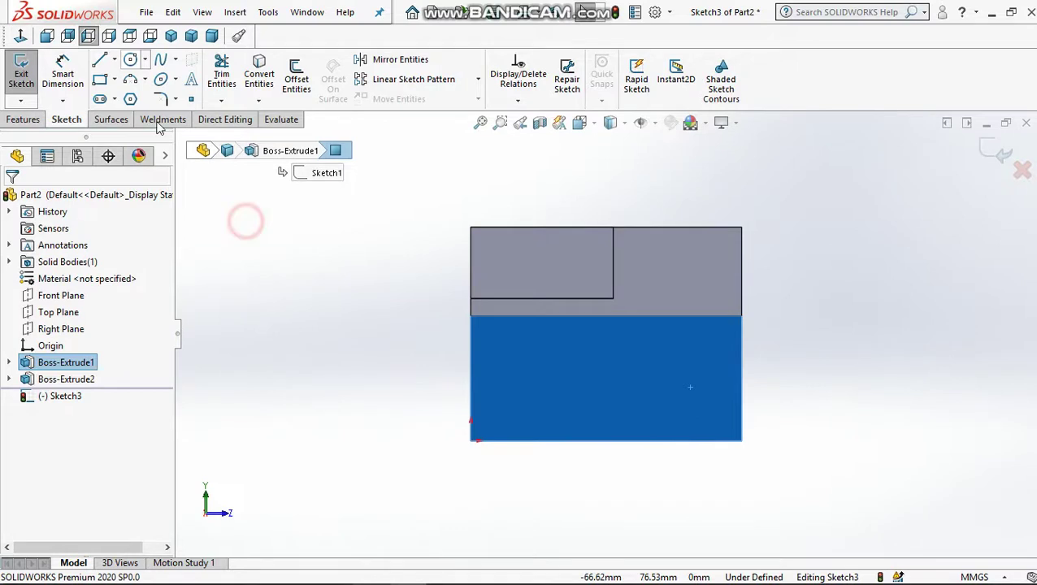
click(128, 65)
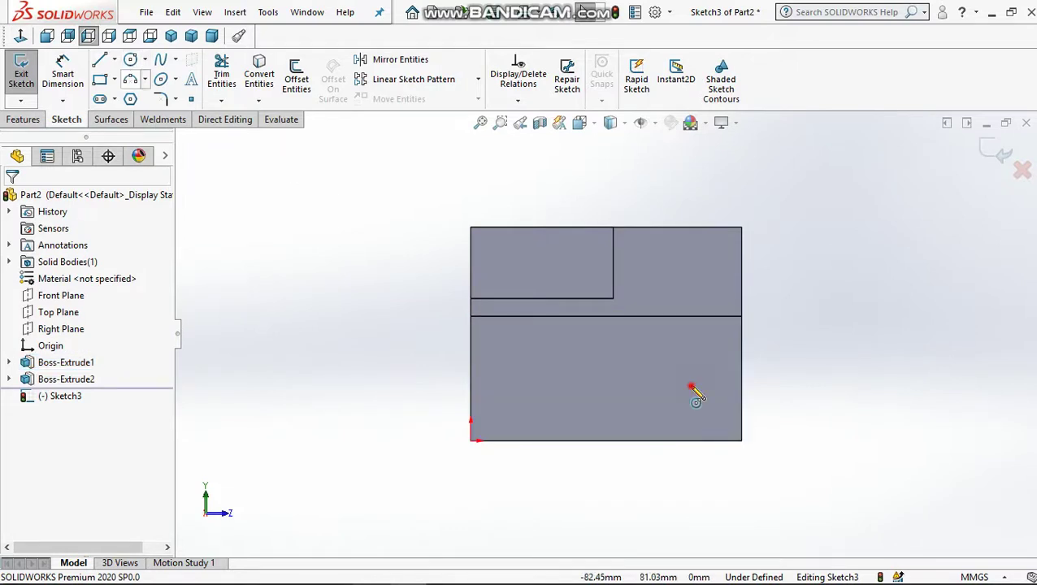
click(691, 388)
click(706, 395)
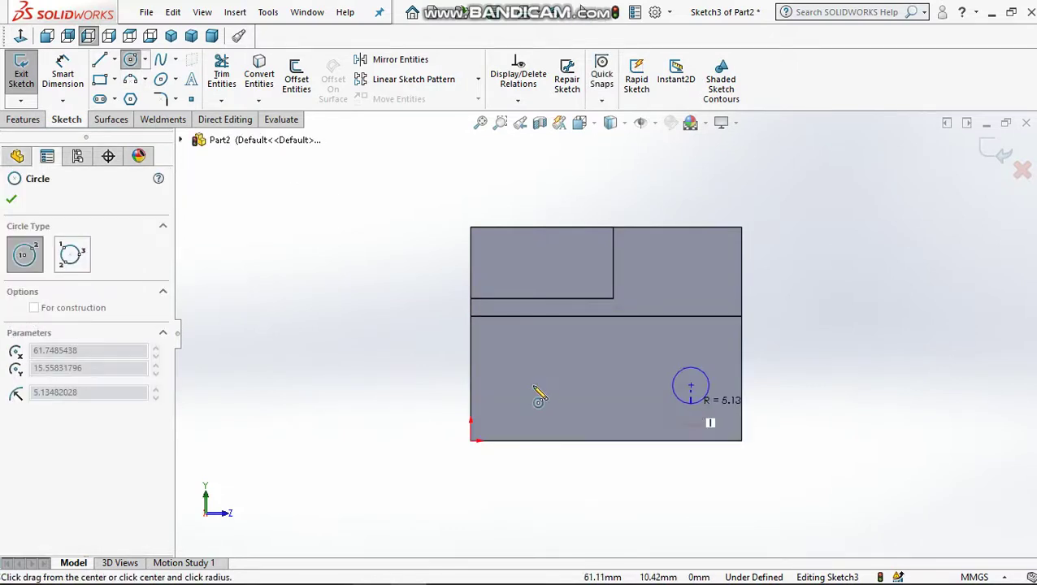
click(518, 378)
click(548, 365)
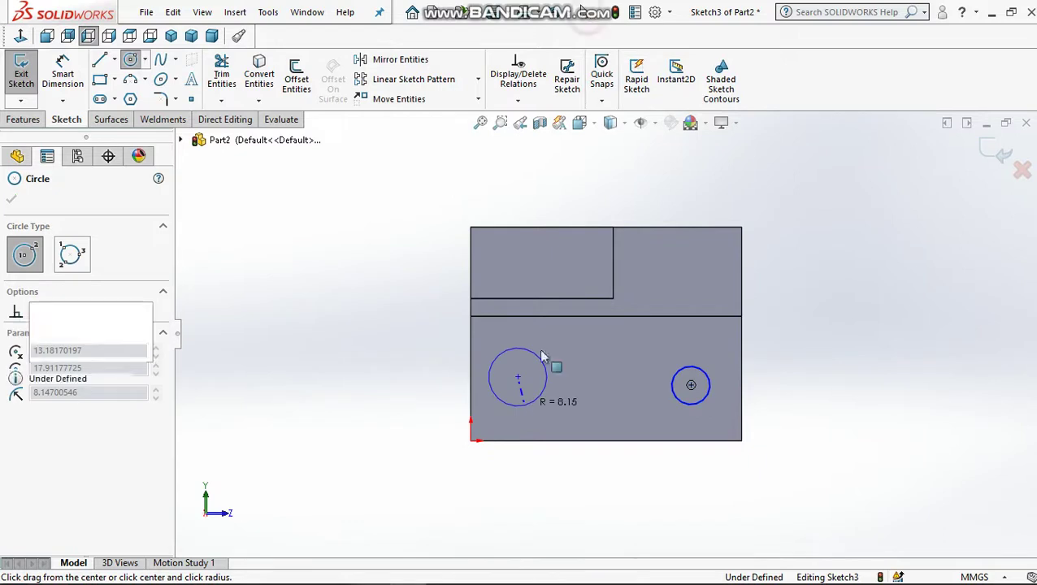
key(Escape)
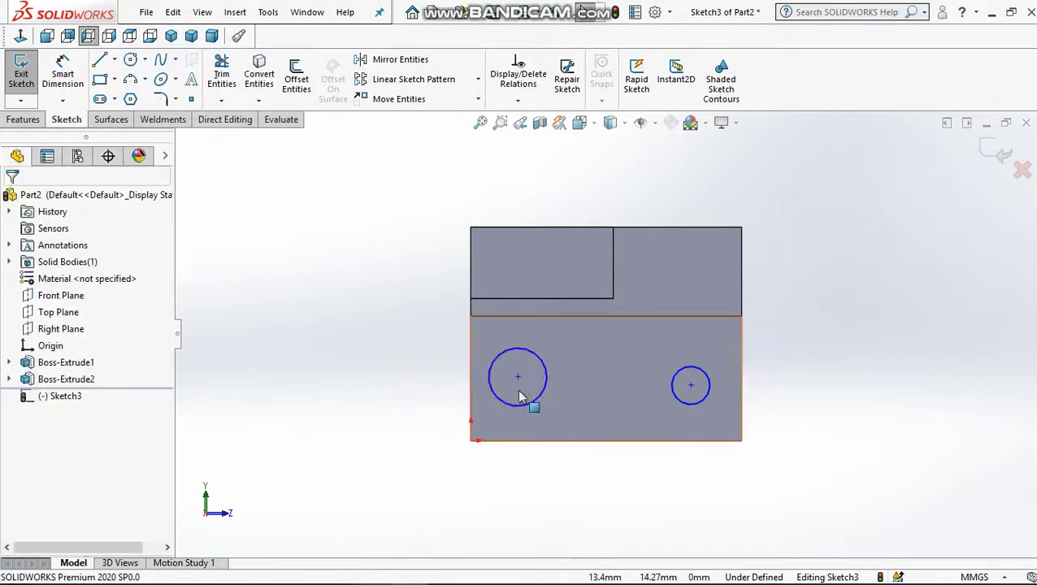
Make the two circle centres horizontal and set them 40 mm apart
click(691, 385)
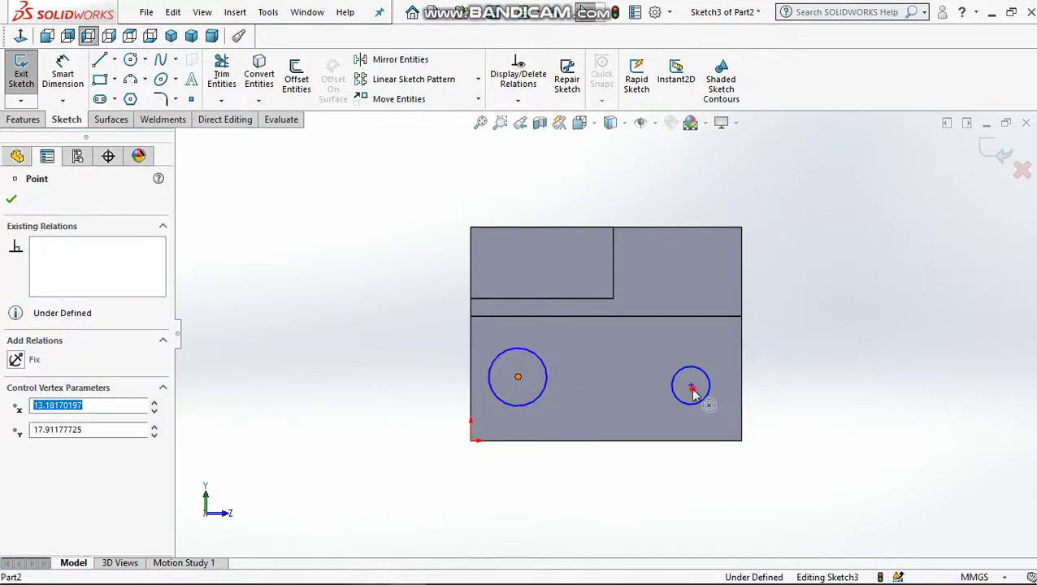
click(737, 322)
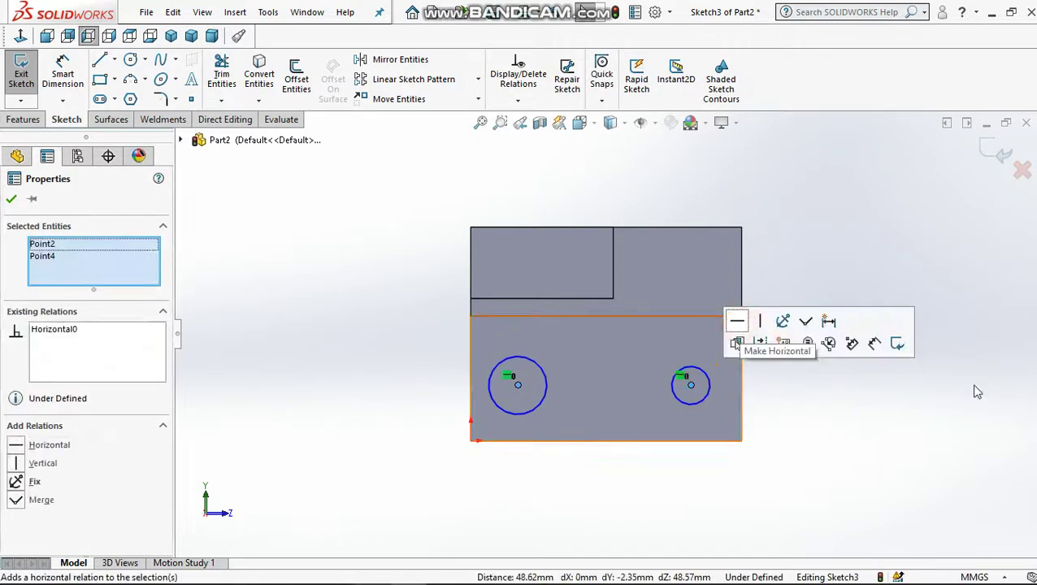
click(330, 185)
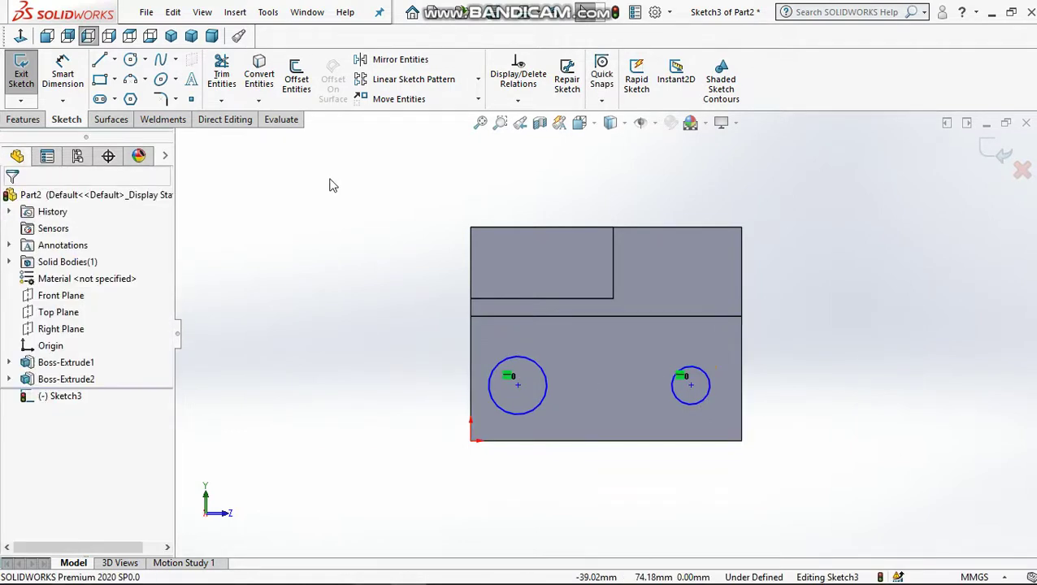
click(63, 73)
click(518, 386)
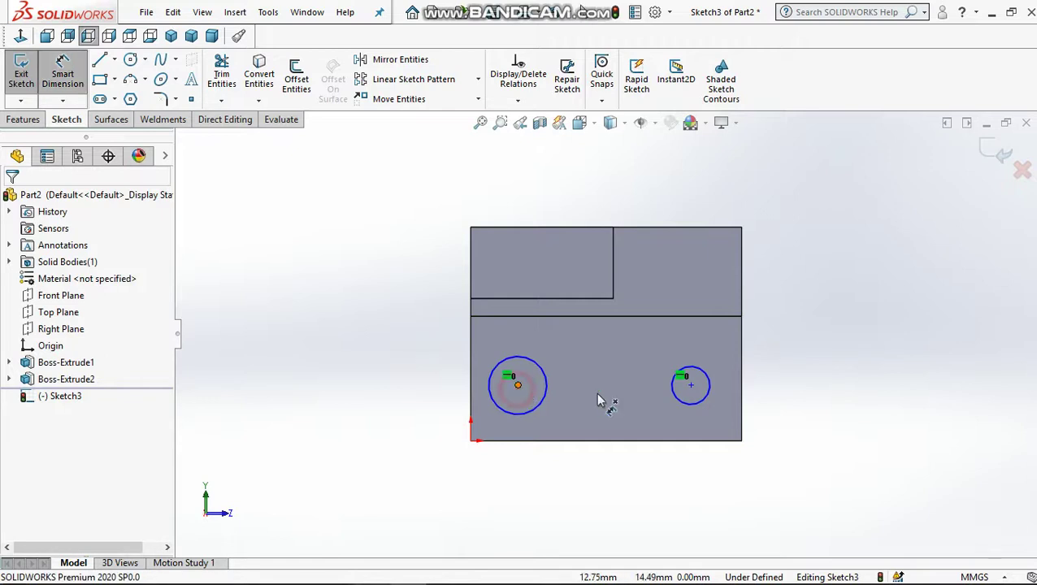
click(687, 387)
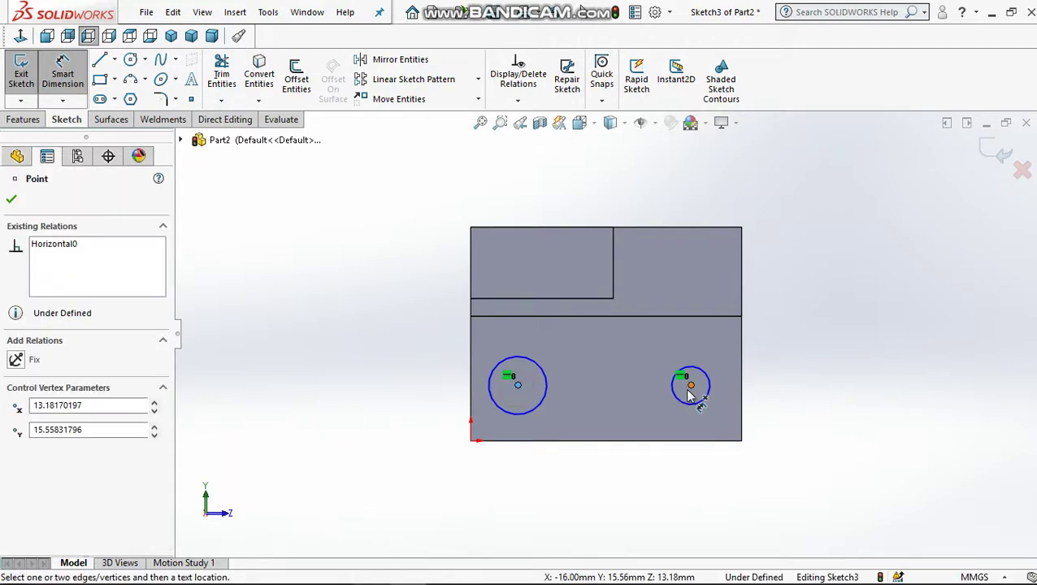
click(601, 496)
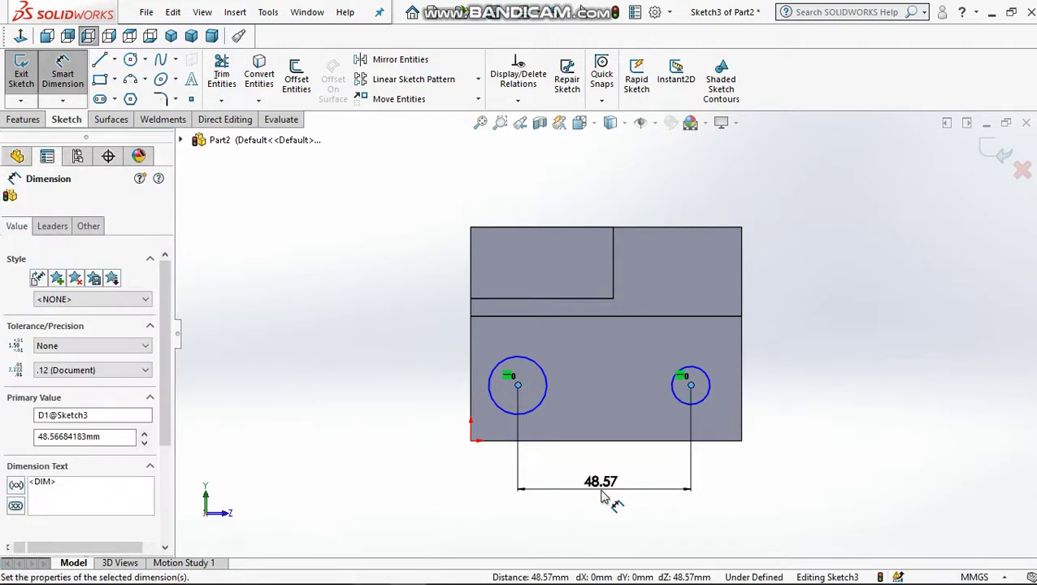
key(Return)
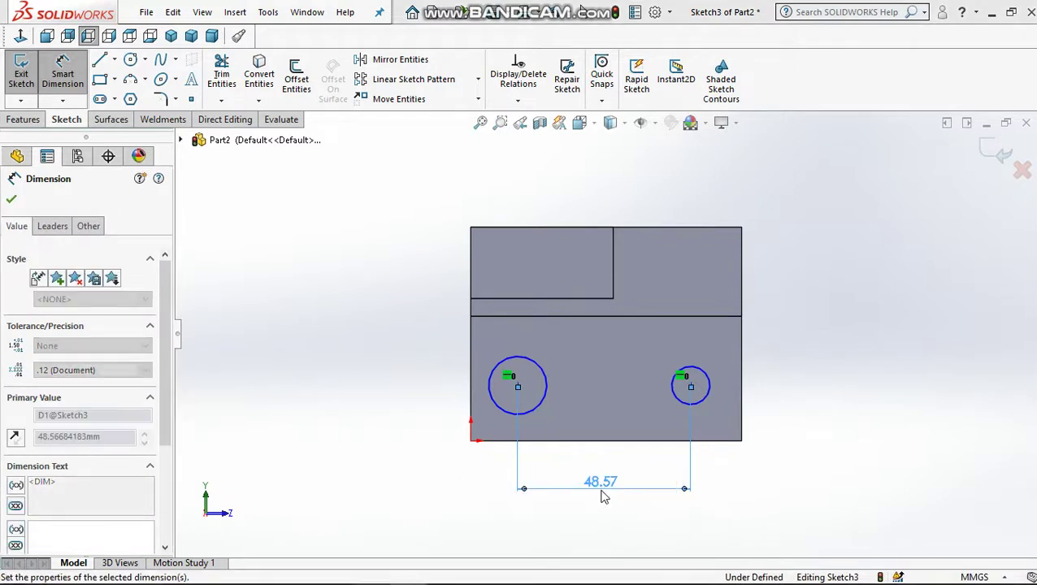
text(40)
key(Return)
key(Escape)
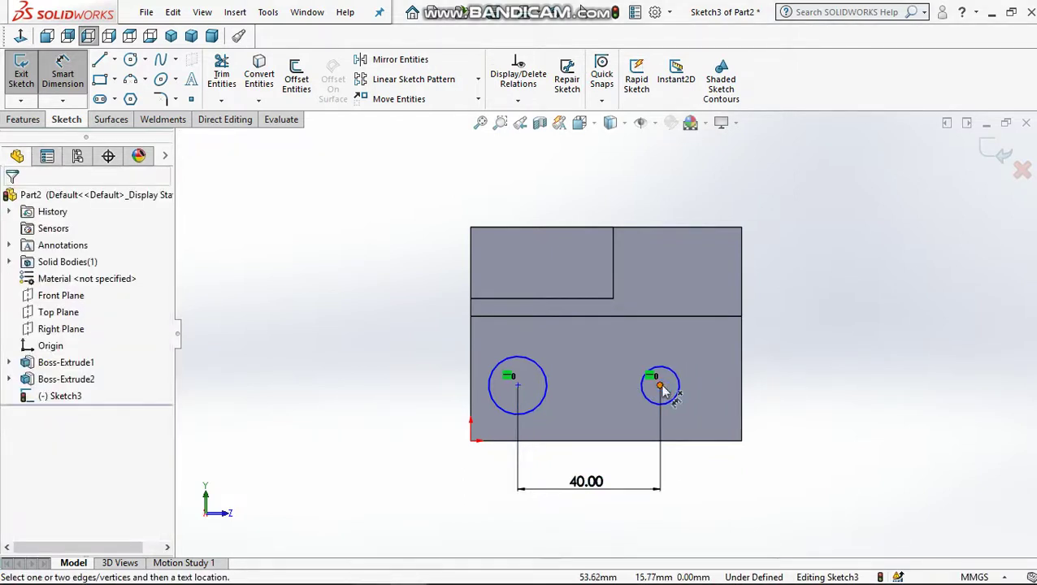
Place the right centre 14 mm from the right edge and 10 mm above the bottom
click(742, 383)
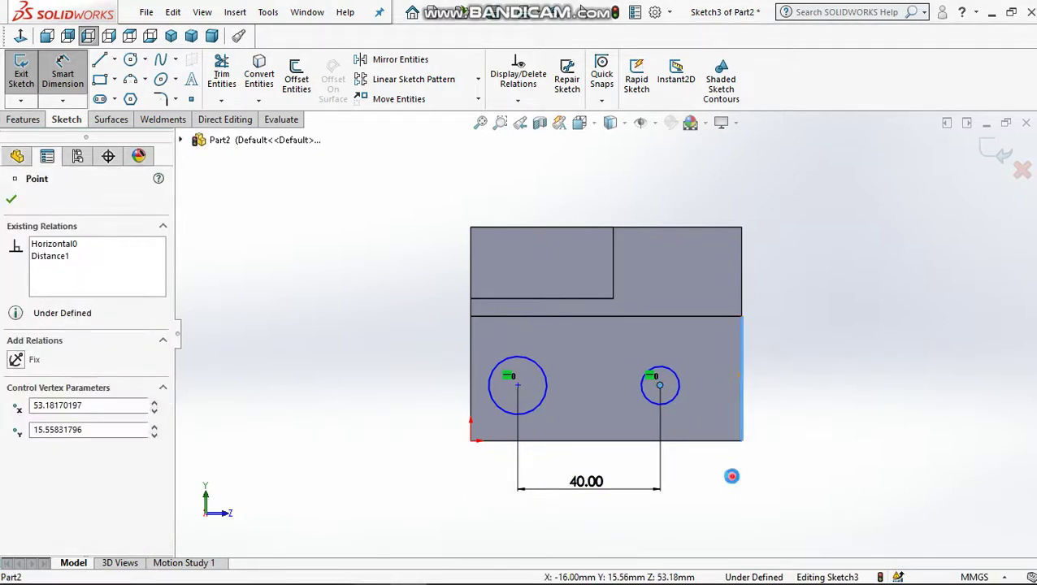
click(733, 480)
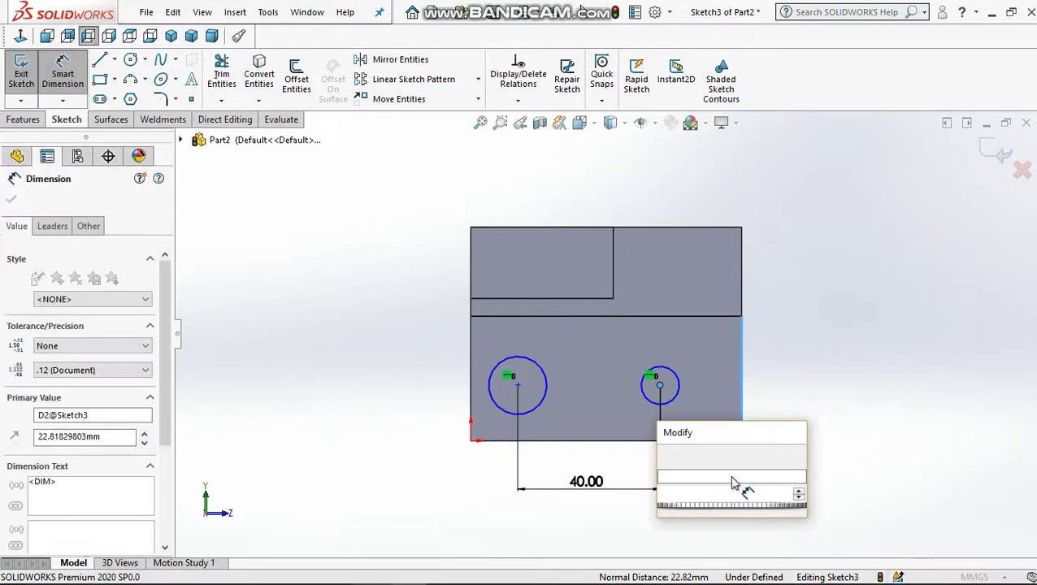
text(14)
key(Return)
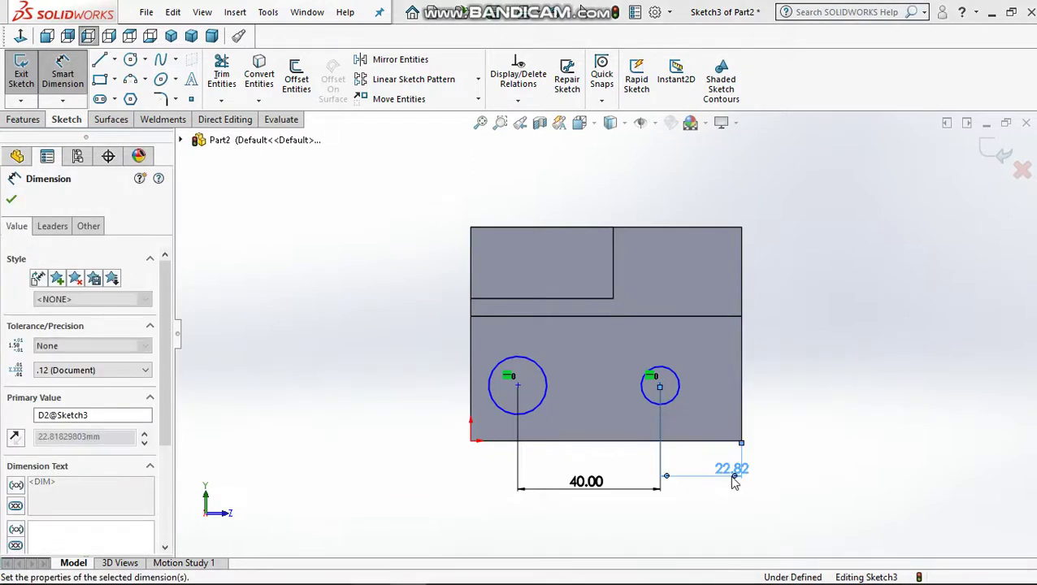
click(691, 387)
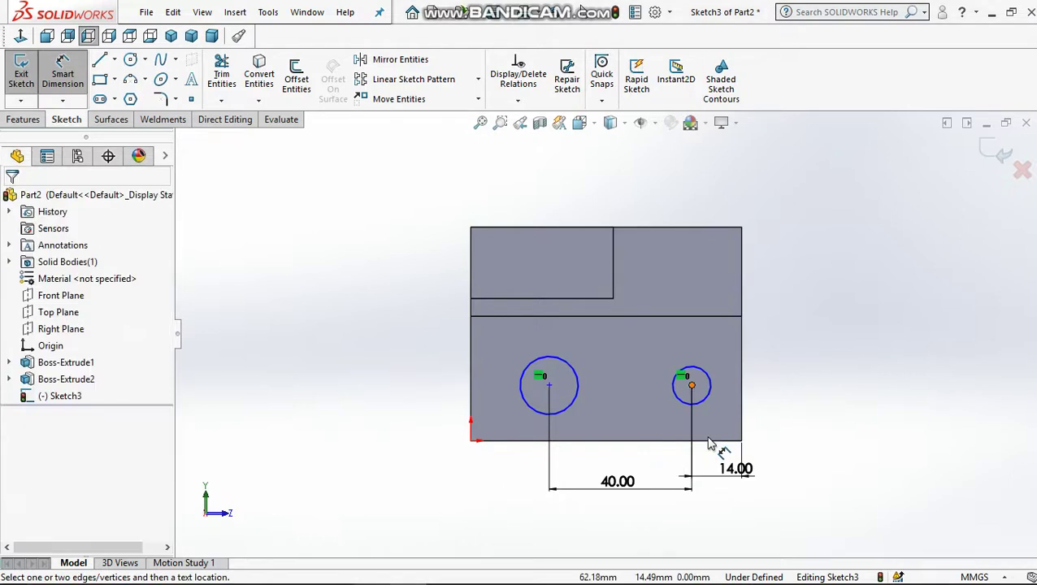
click(707, 441)
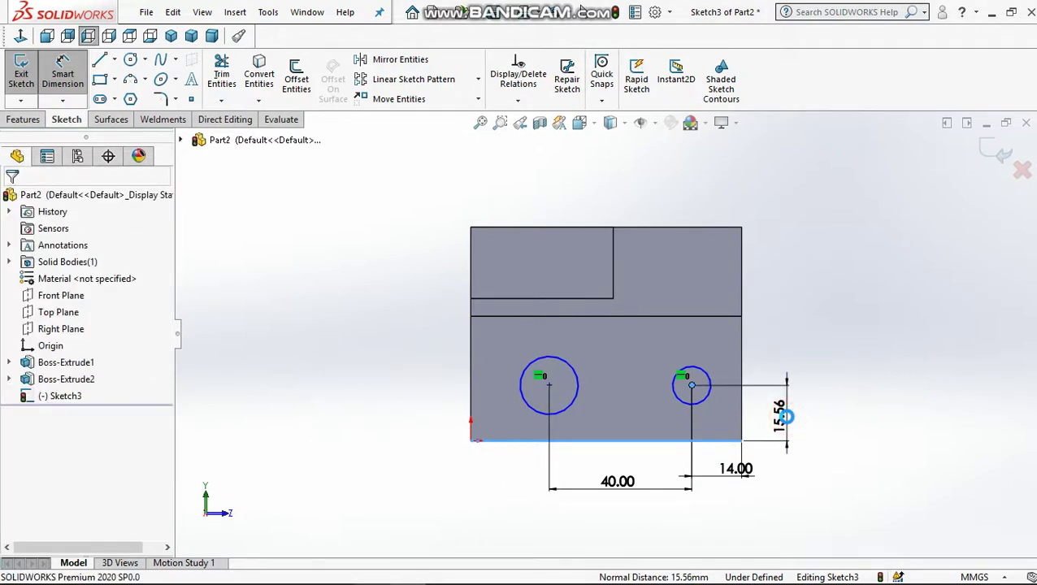
click(784, 417)
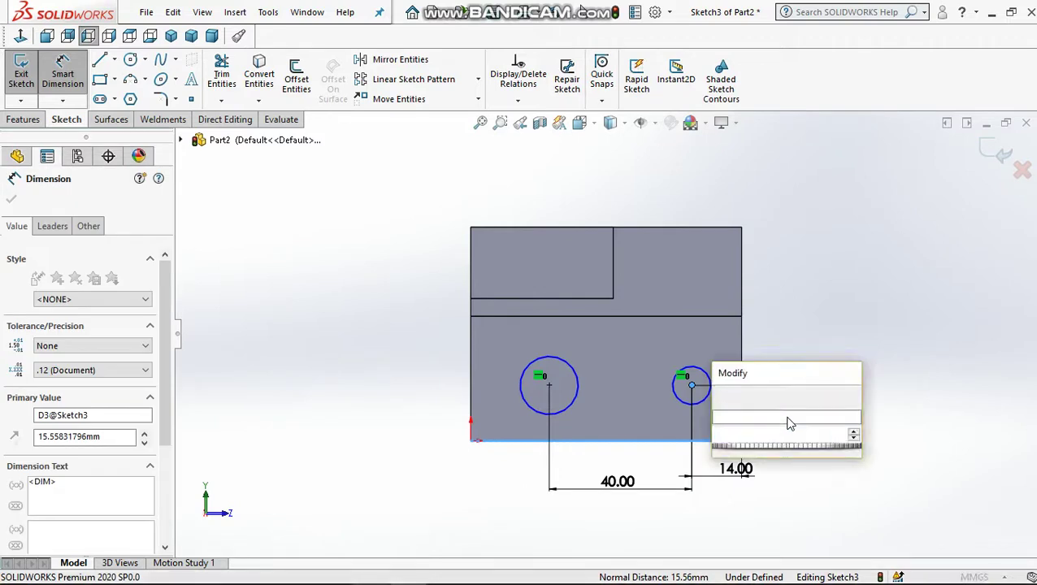
text(10)
key(Return)
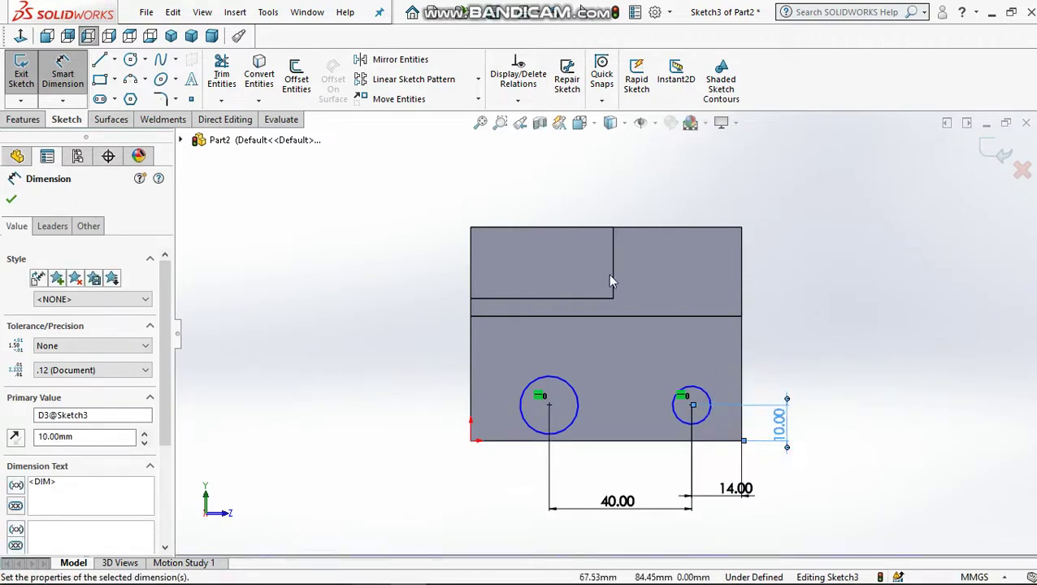
key(Escape)
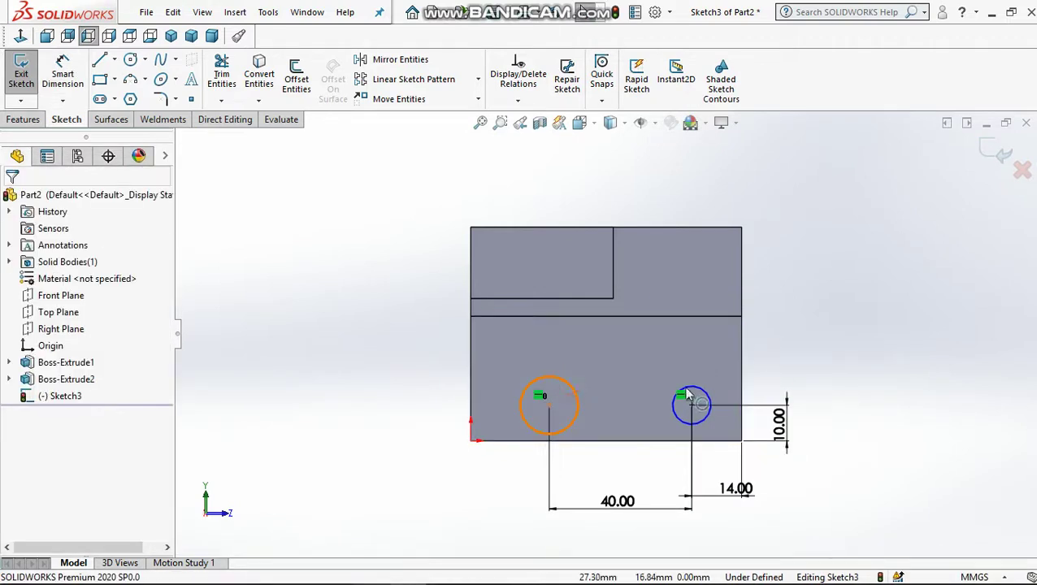
Make both circles equal and give them a 13 mm diameter
click(687, 395)
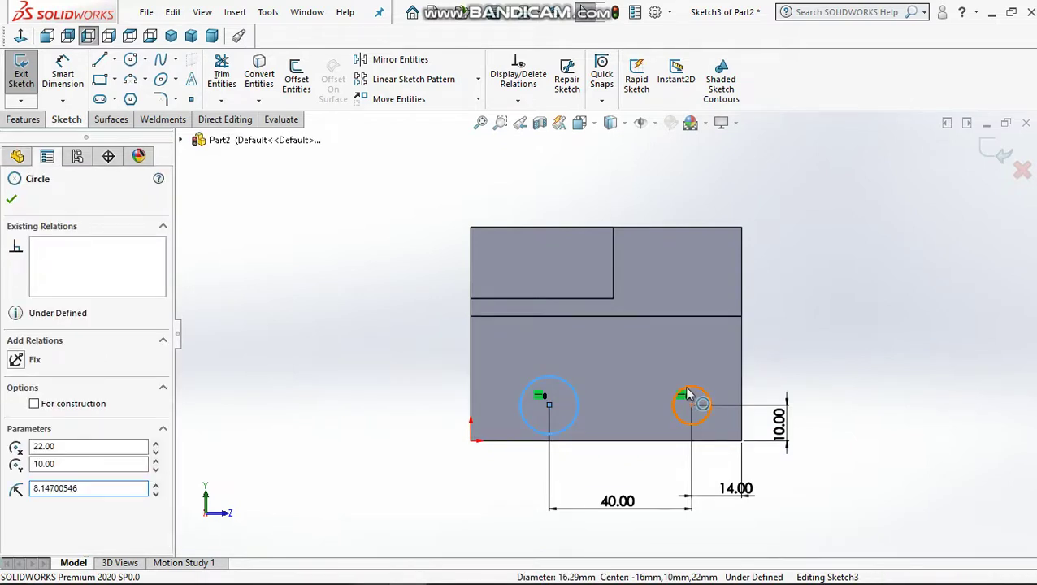
ctrl+click(687, 395)
click(799, 322)
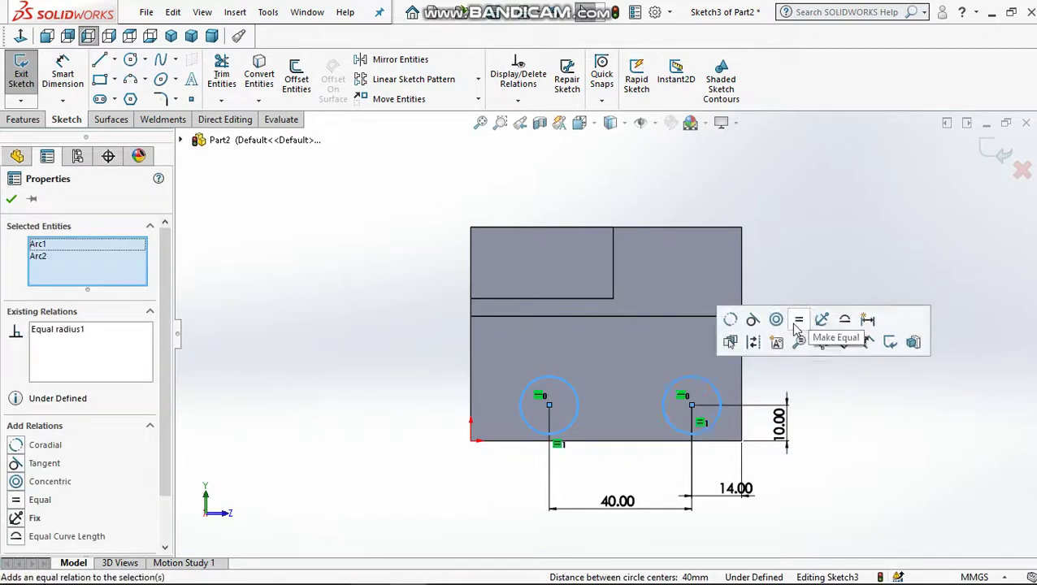
click(223, 197)
click(61, 65)
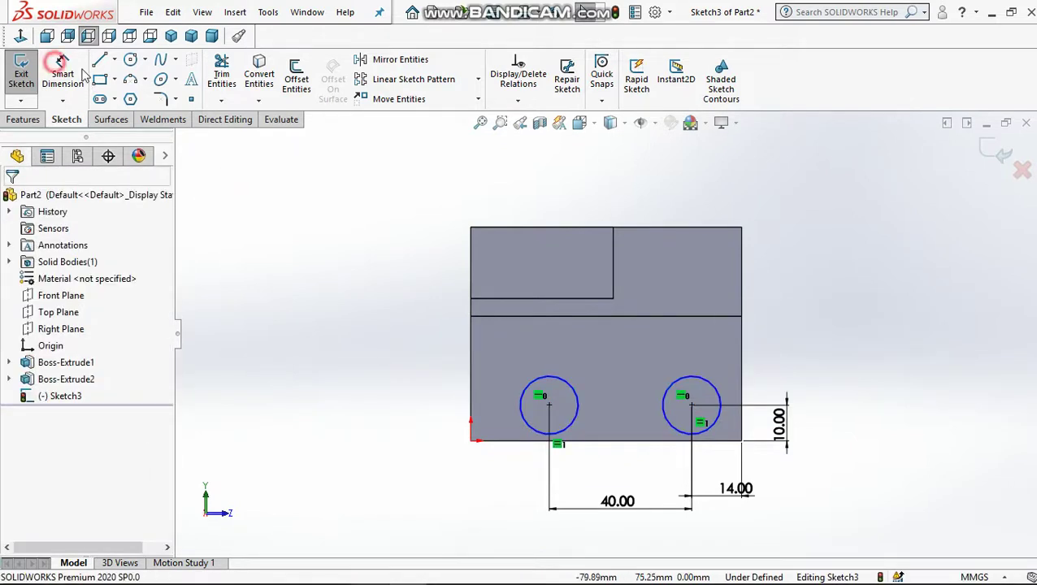
click(692, 386)
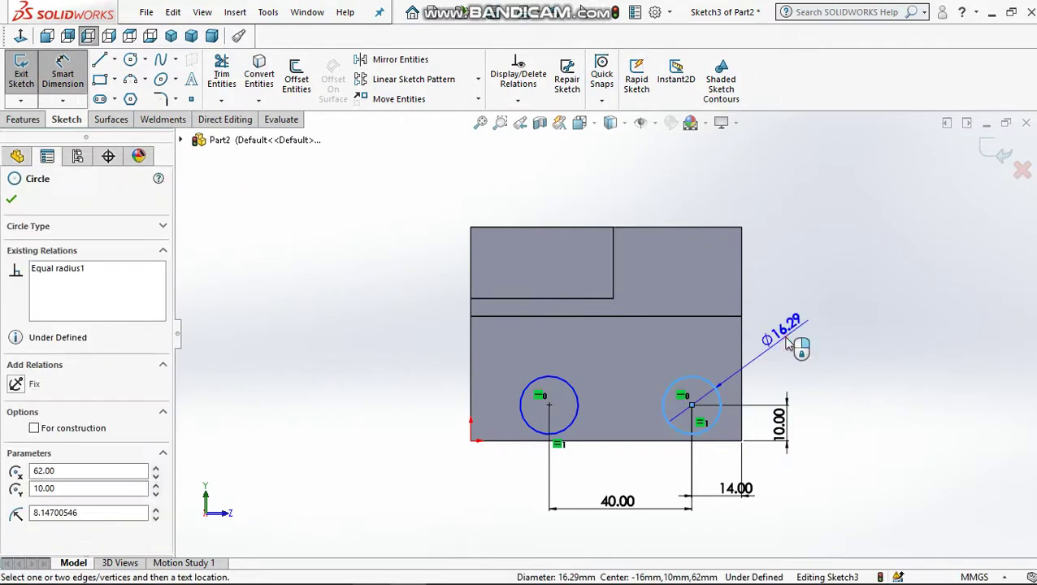
click(787, 343)
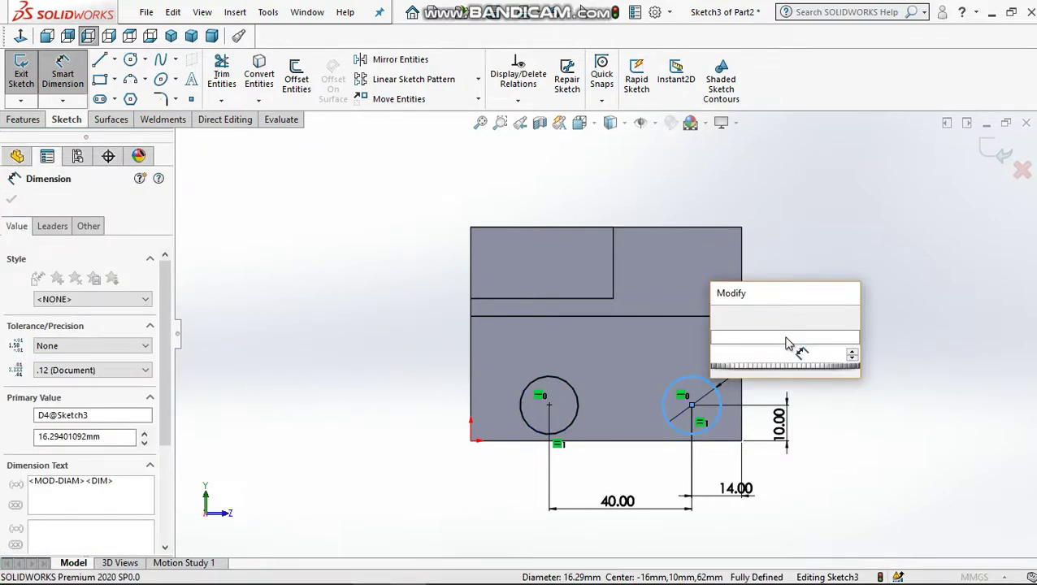
text(13)
key(Return)
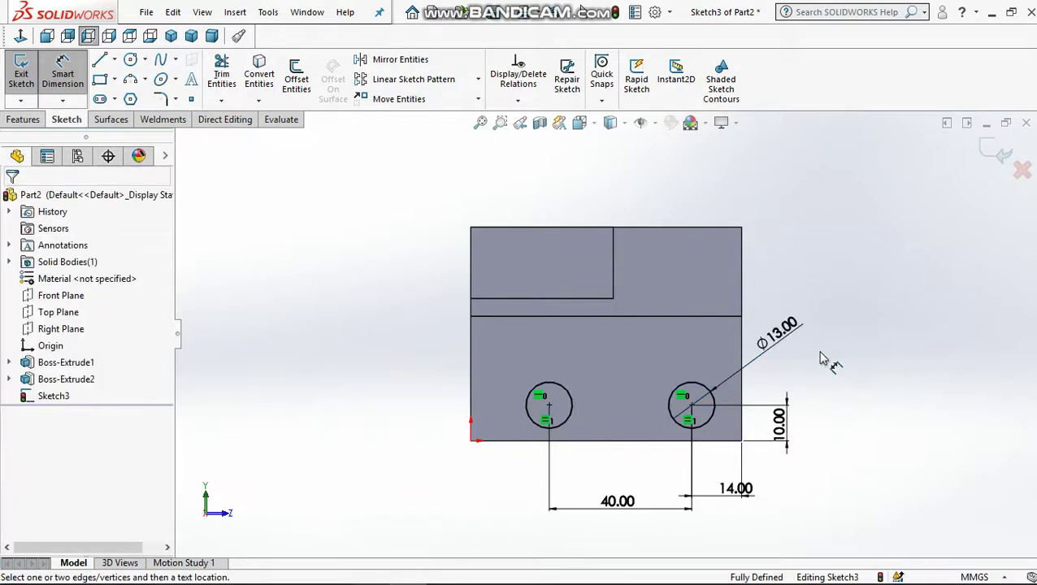
Cut Sketch3's two Ø13 circles Through All to bore holes in the lower block
key(f)
click(23, 119)
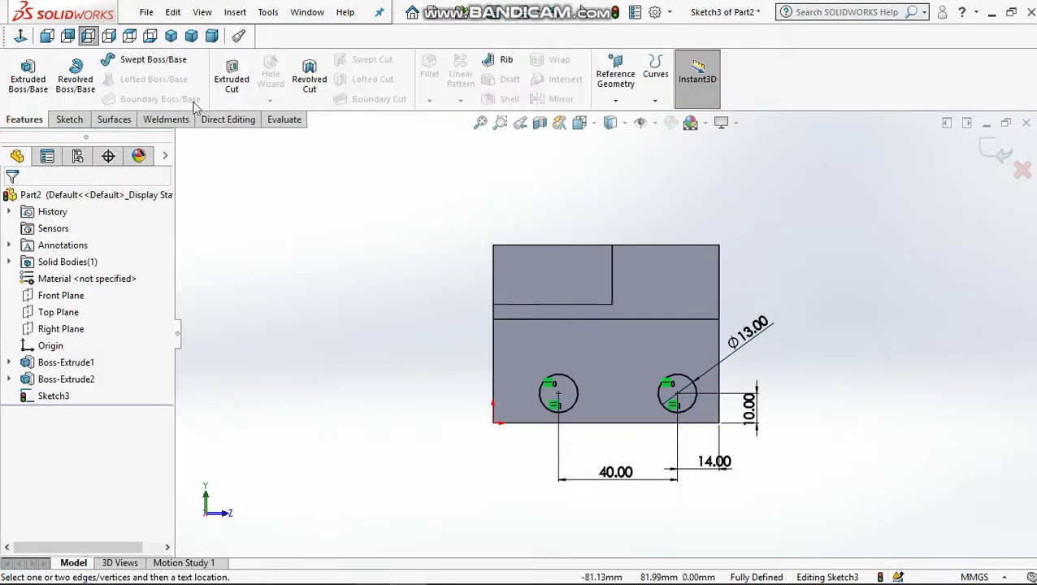
middle_drag(607, 278, 389, 195)
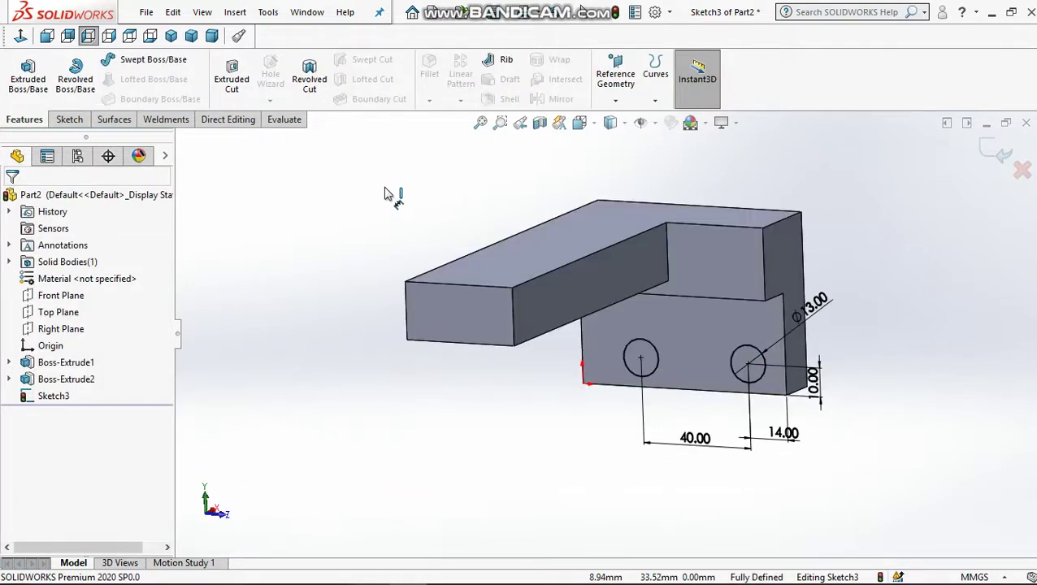
click(231, 78)
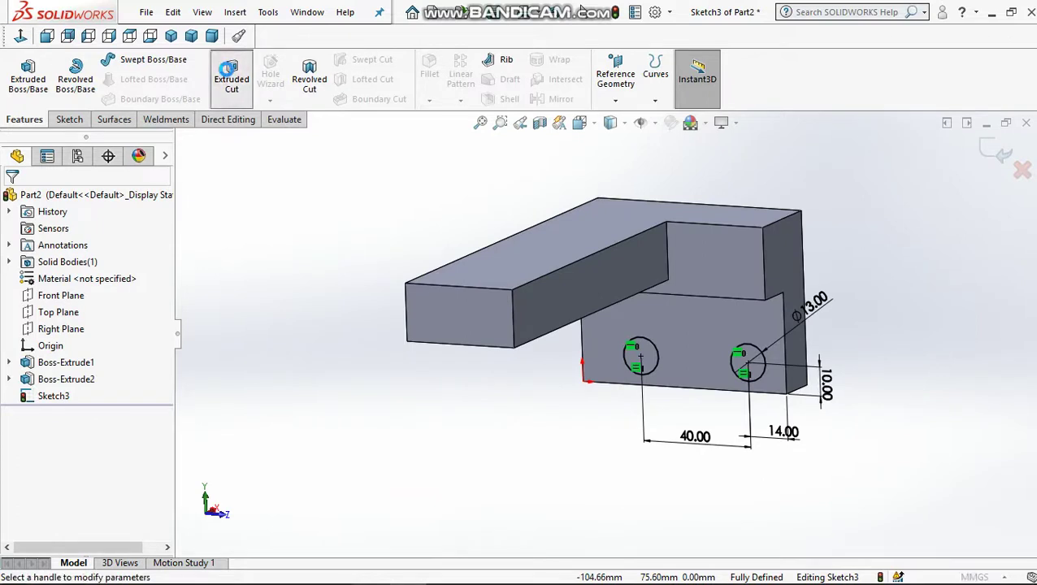
click(11, 198)
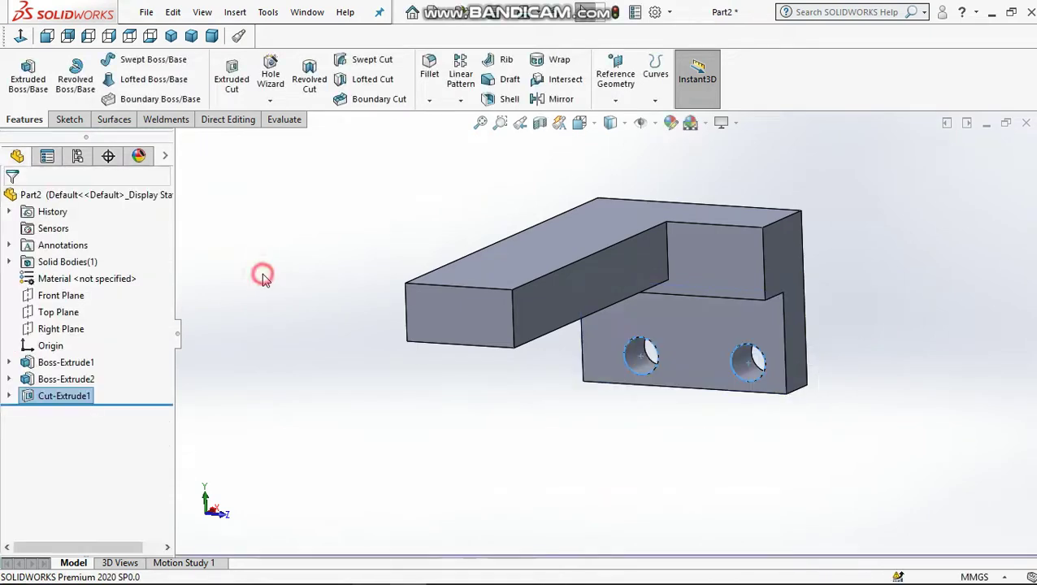
Start a new sketch on the upper block's inner face, viewed normal to it
scroll(576, 306, down, 3)
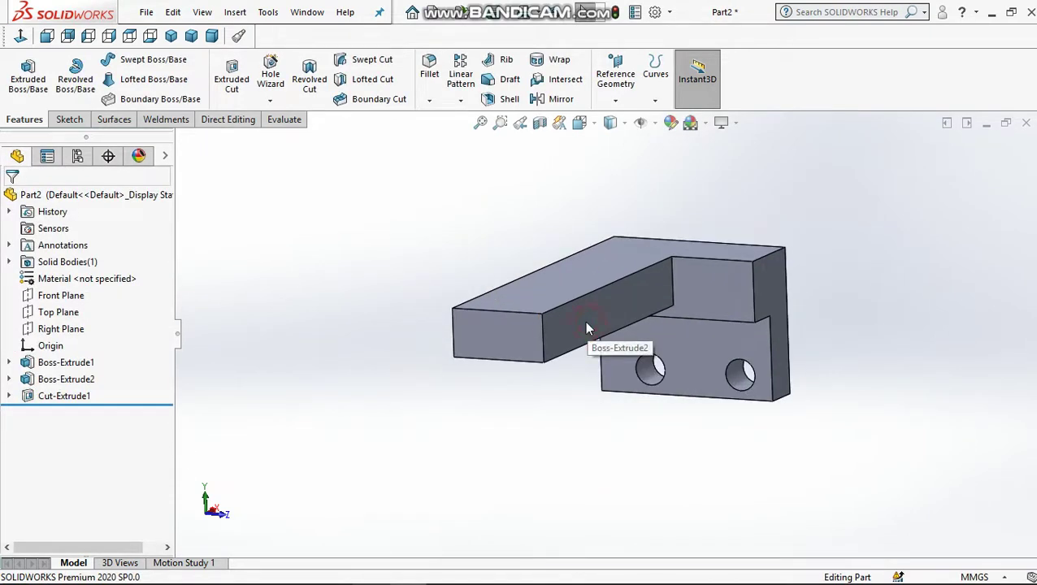
click(585, 321)
click(647, 287)
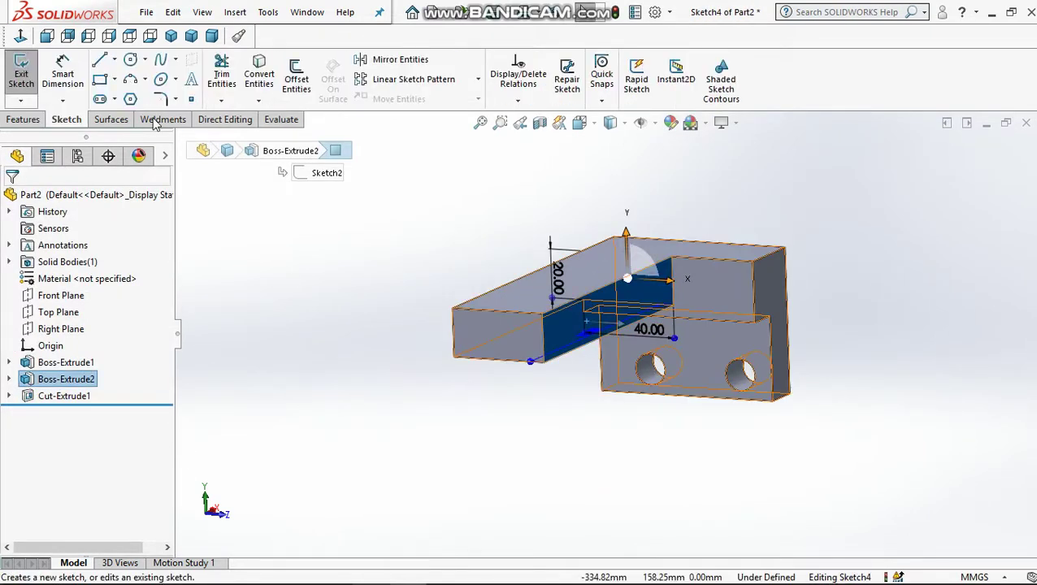
click(22, 38)
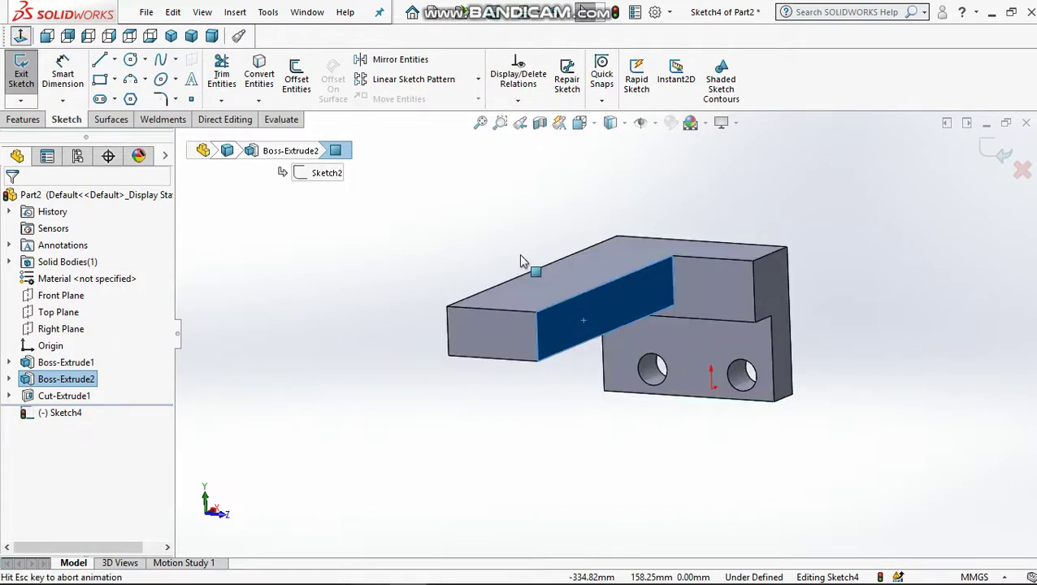
scroll(618, 183, up, 1)
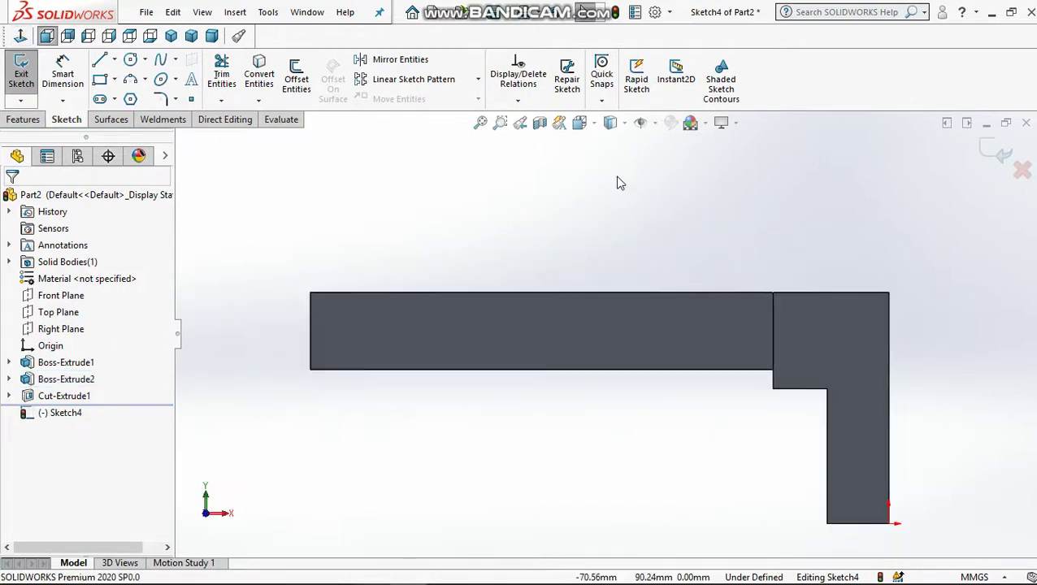
scroll(566, 181, up, 1)
Draw a sloped line from the block corner and a short vertical line on the top edge
click(100, 60)
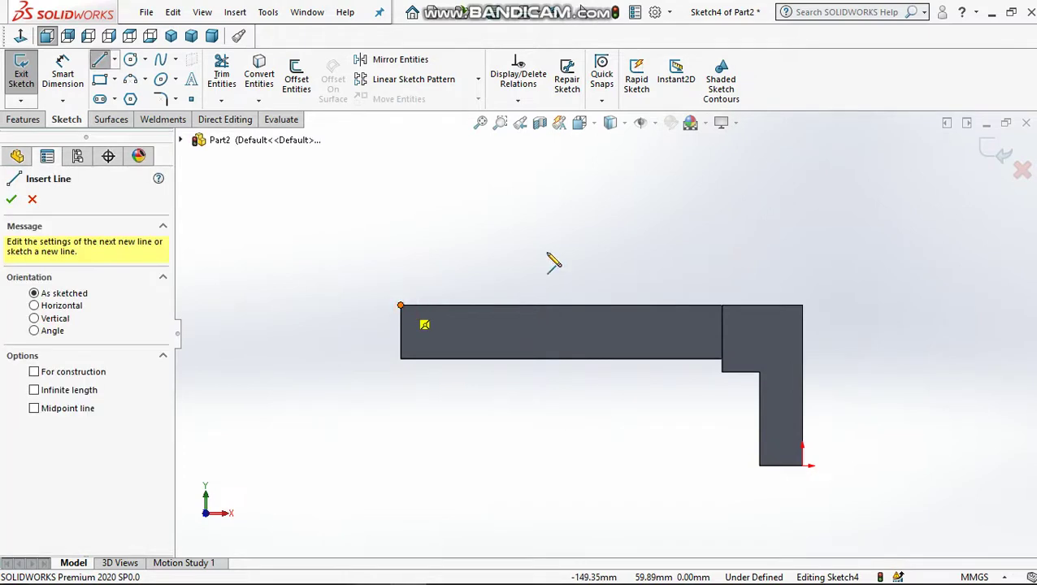
click(629, 236)
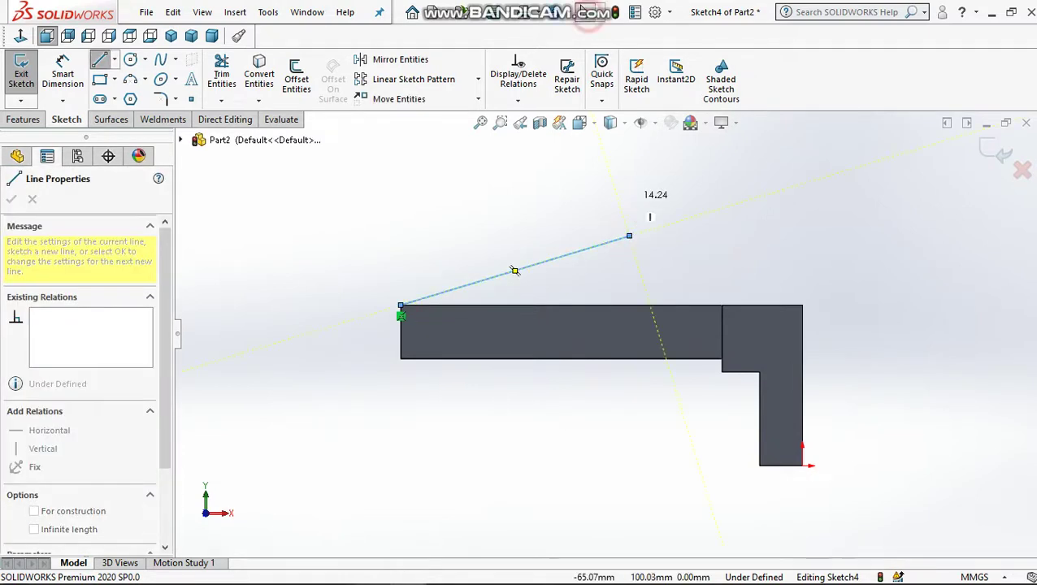
click(97, 58)
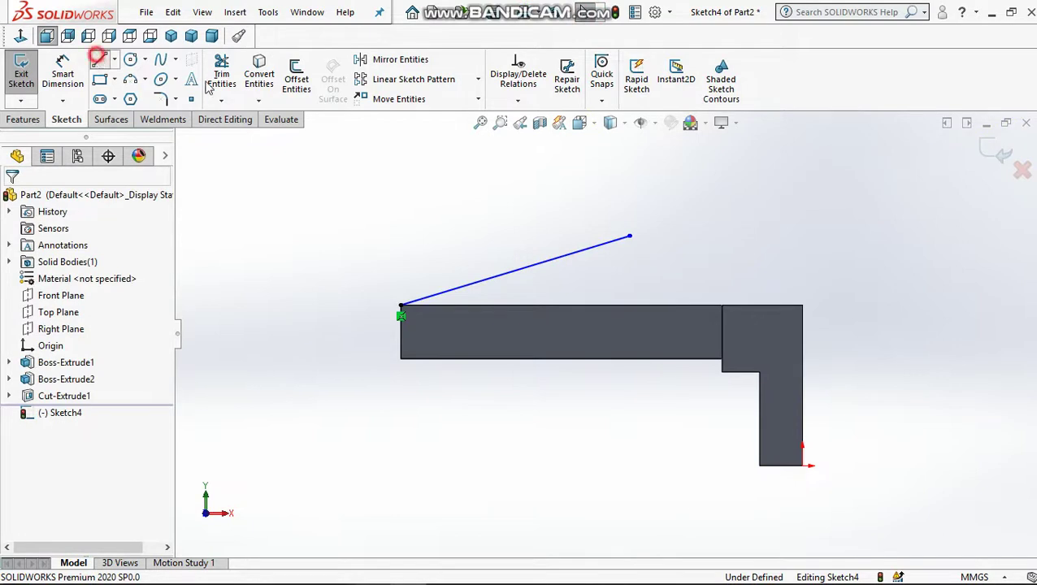
click(687, 306)
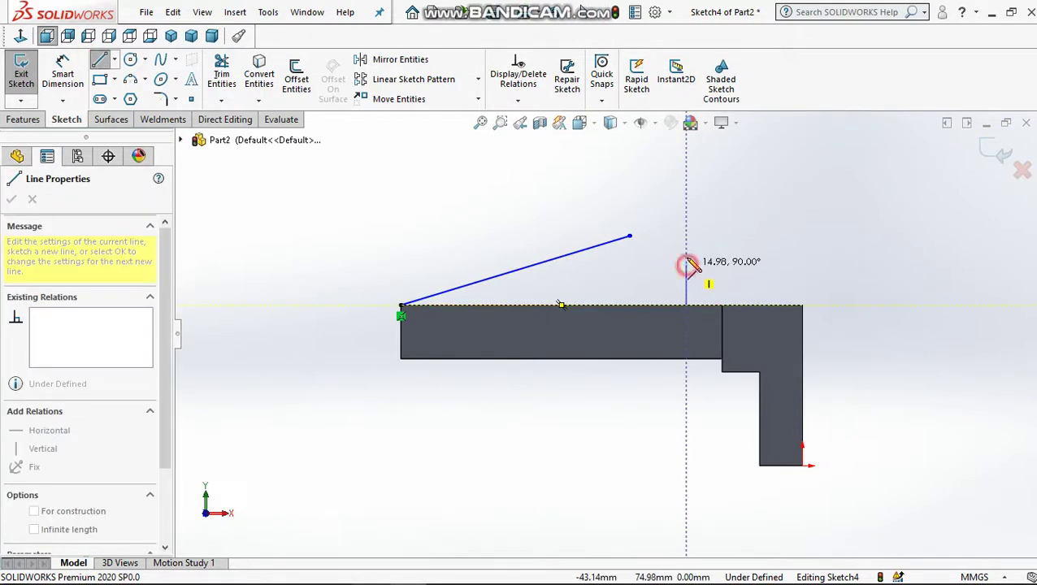
click(687, 265)
key(Escape)
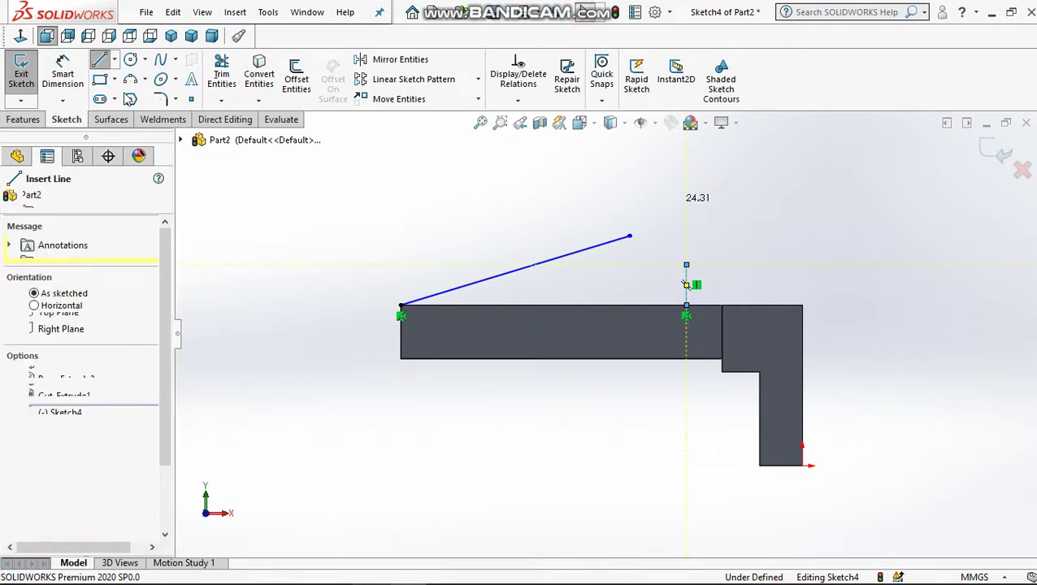
key(Escape)
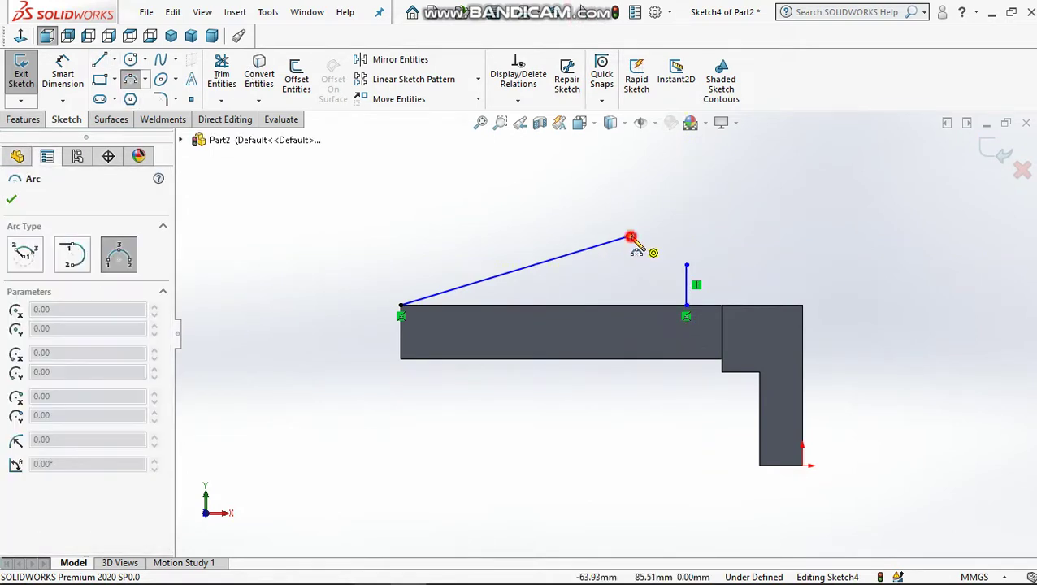
Join the two lines with a 3-point arc, tangent to both lines
click(630, 237)
click(687, 265)
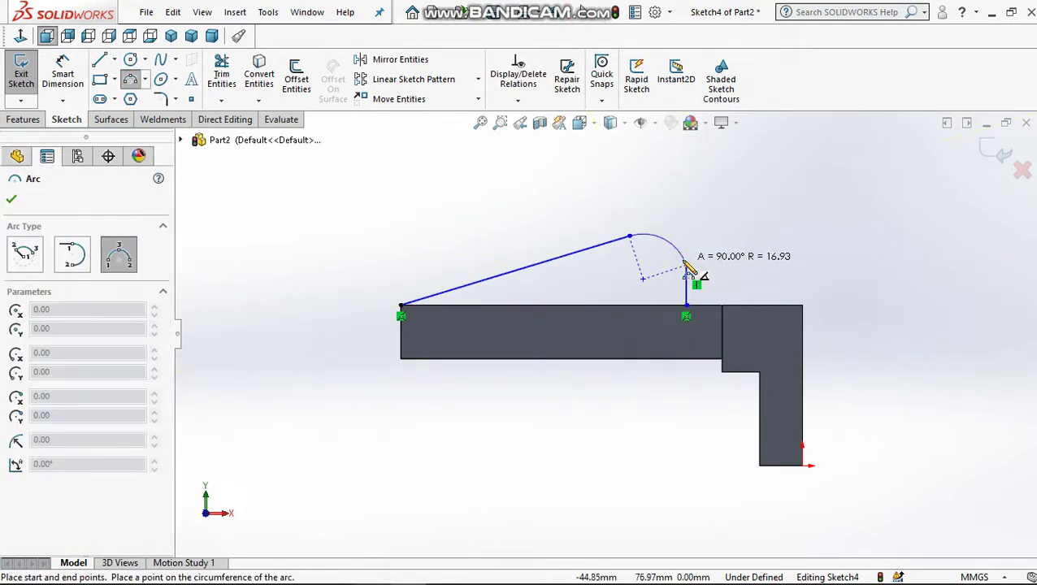
click(687, 267)
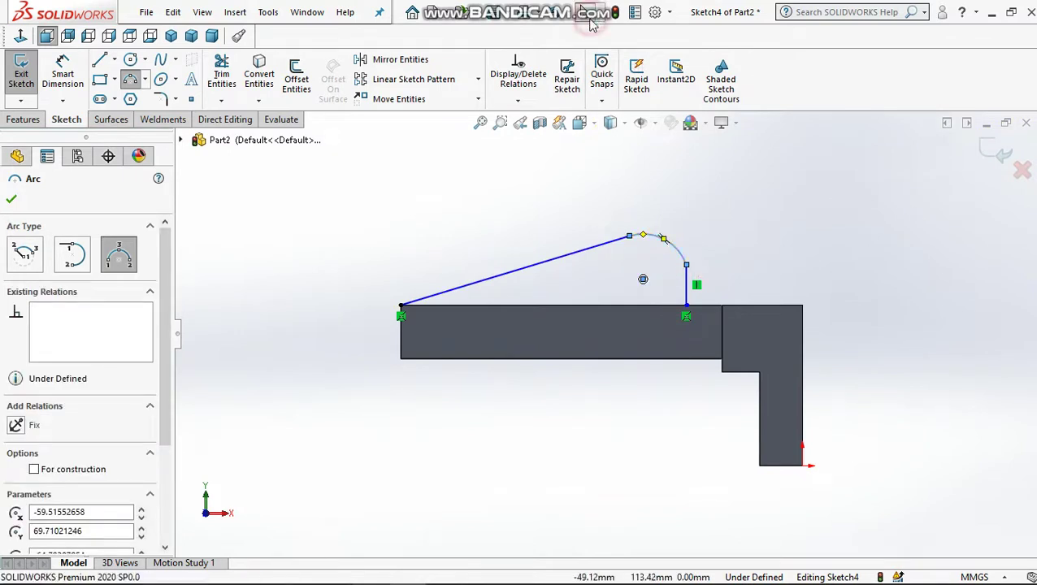
key(Escape)
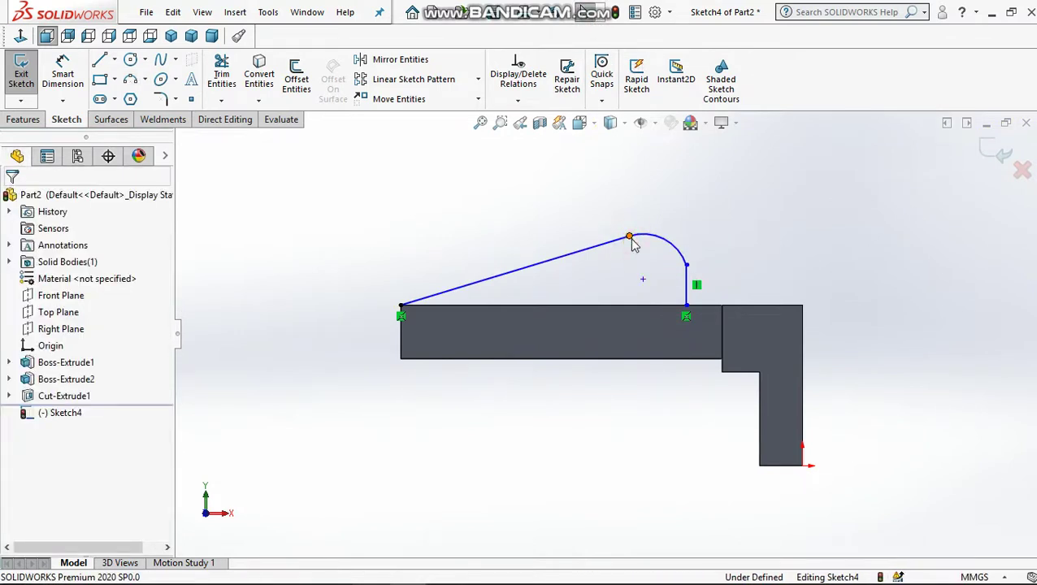
click(630, 237)
click(677, 171)
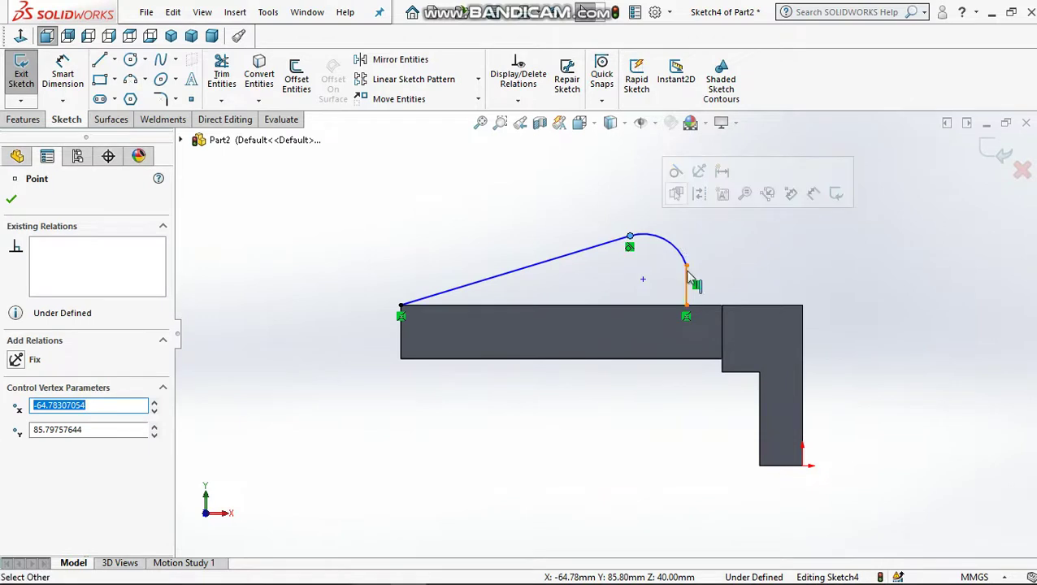
click(687, 265)
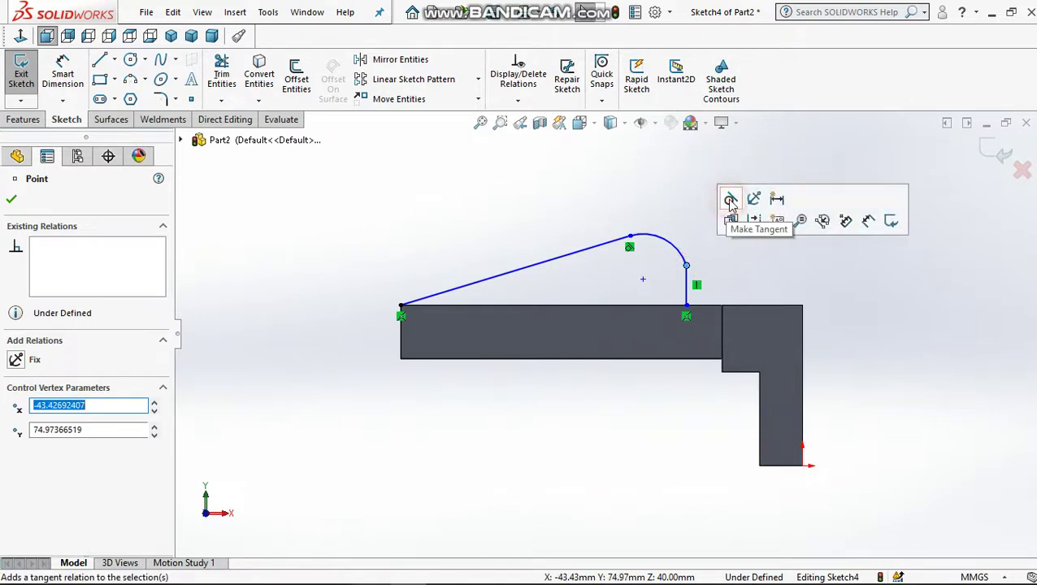
click(731, 221)
click(63, 73)
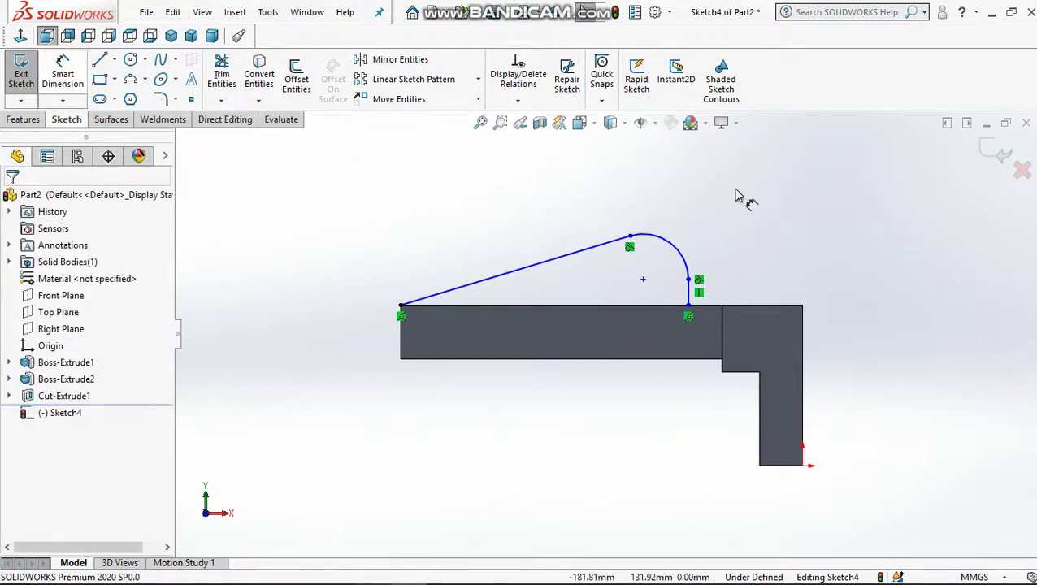
Dimension the short vertical line to 20 mm and the lug arc to R20
click(691, 300)
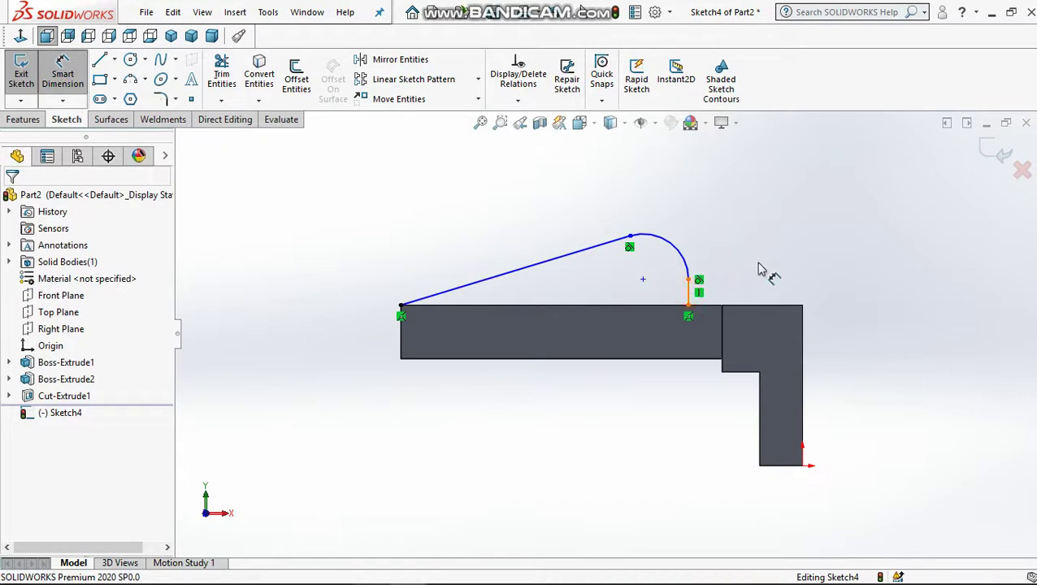
click(760, 269)
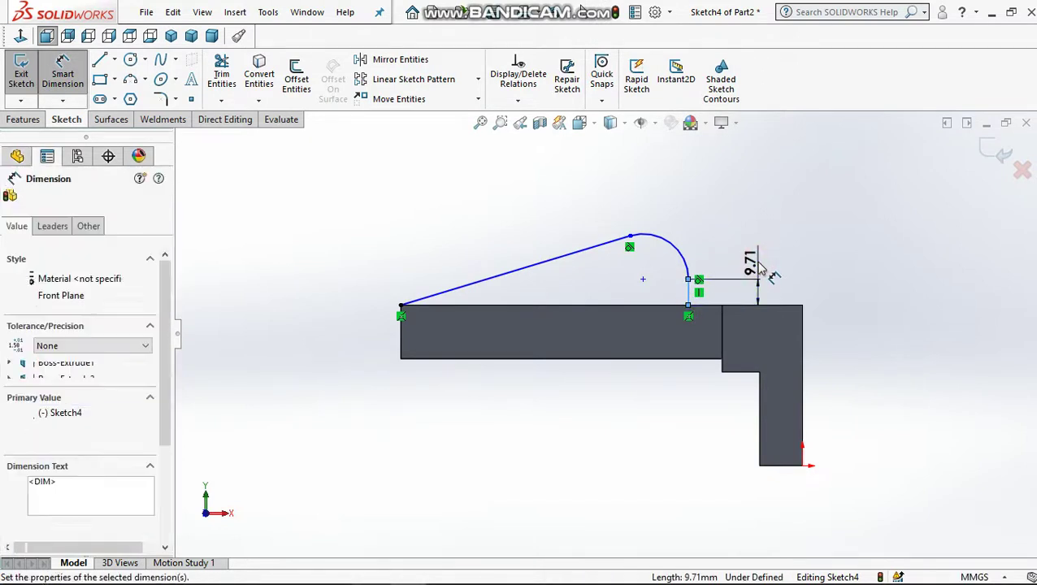
text(20)
key(Return)
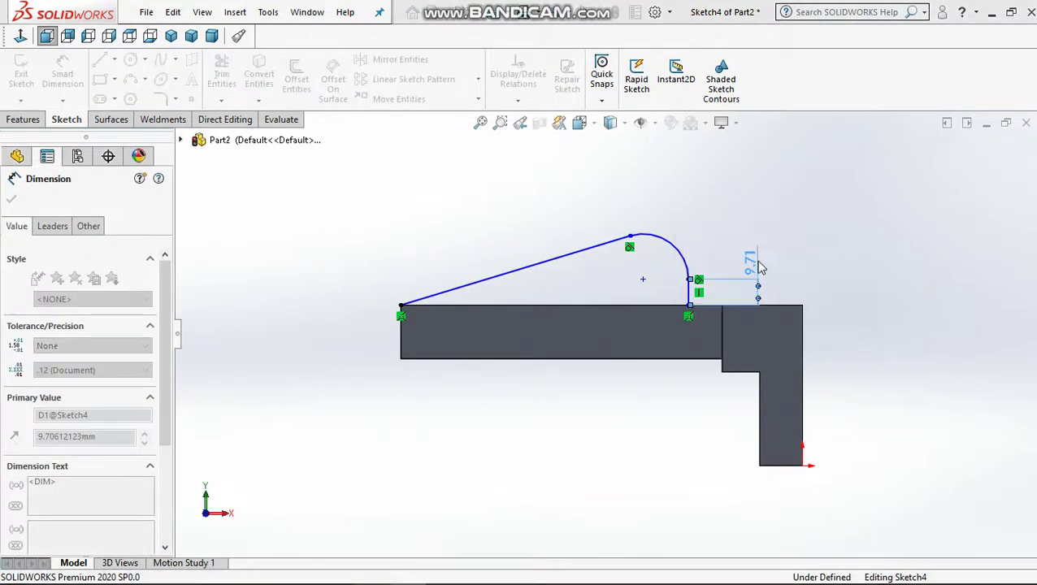
click(825, 222)
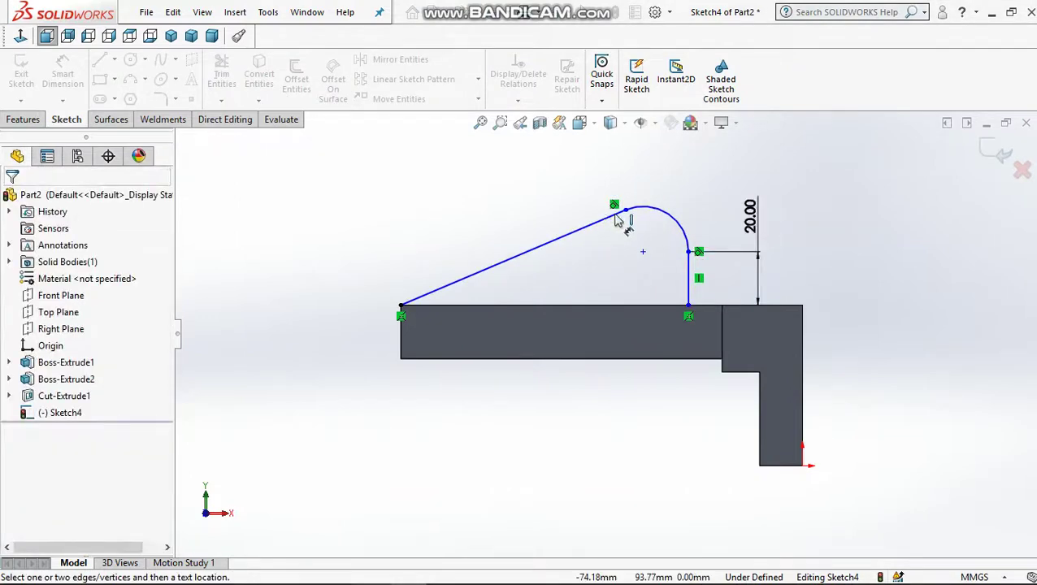
click(647, 208)
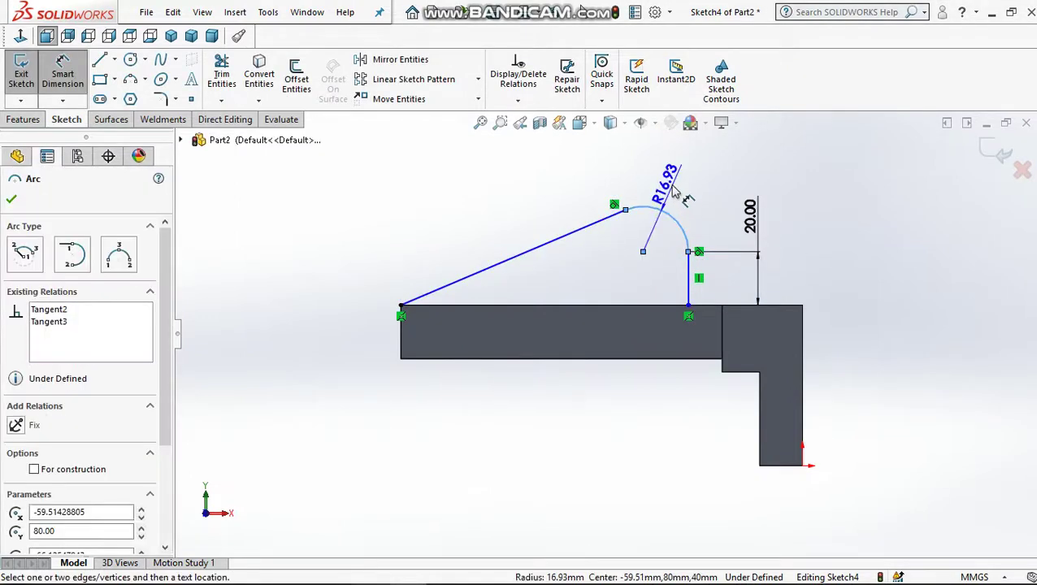
click(672, 189)
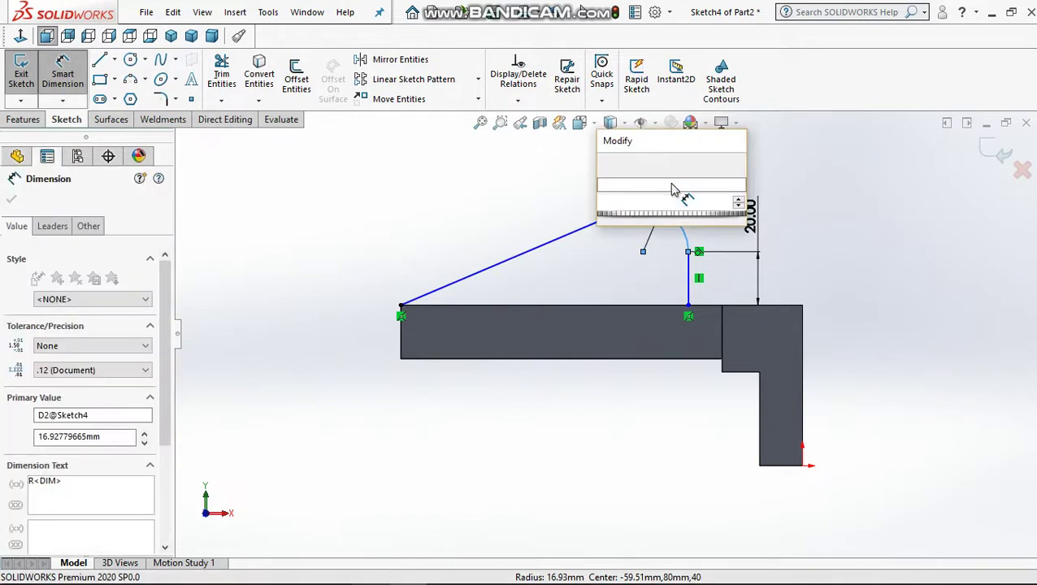
text(20)
key(Return)
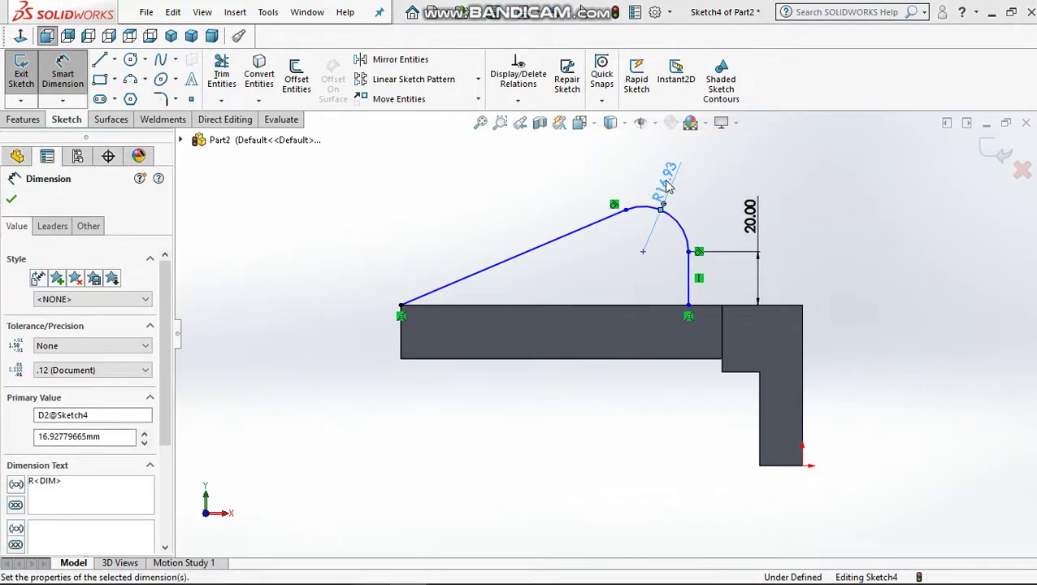
Set the rib's two base endpoints 105 mm apart horizontally
click(401, 306)
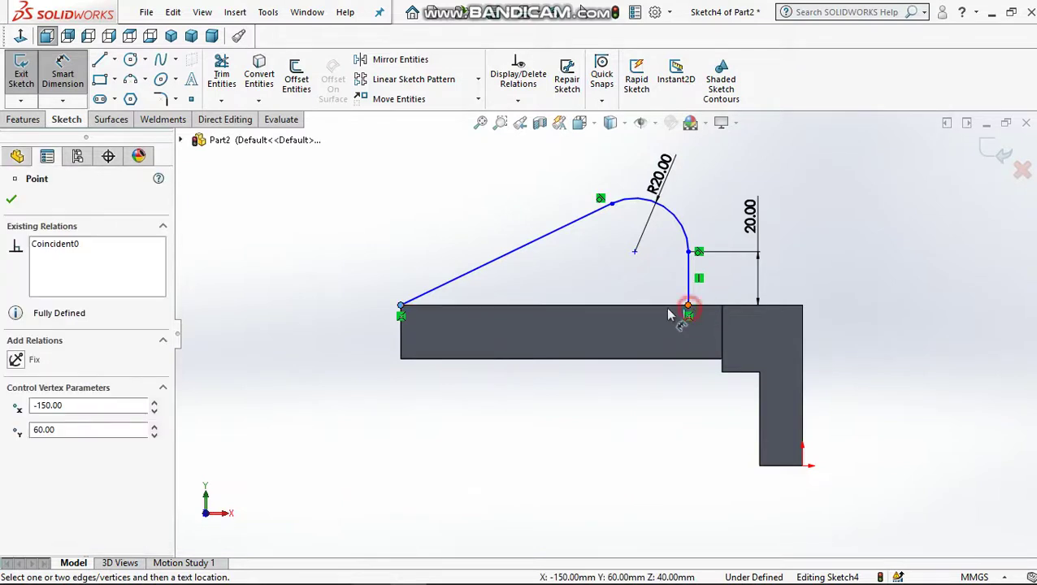
click(668, 316)
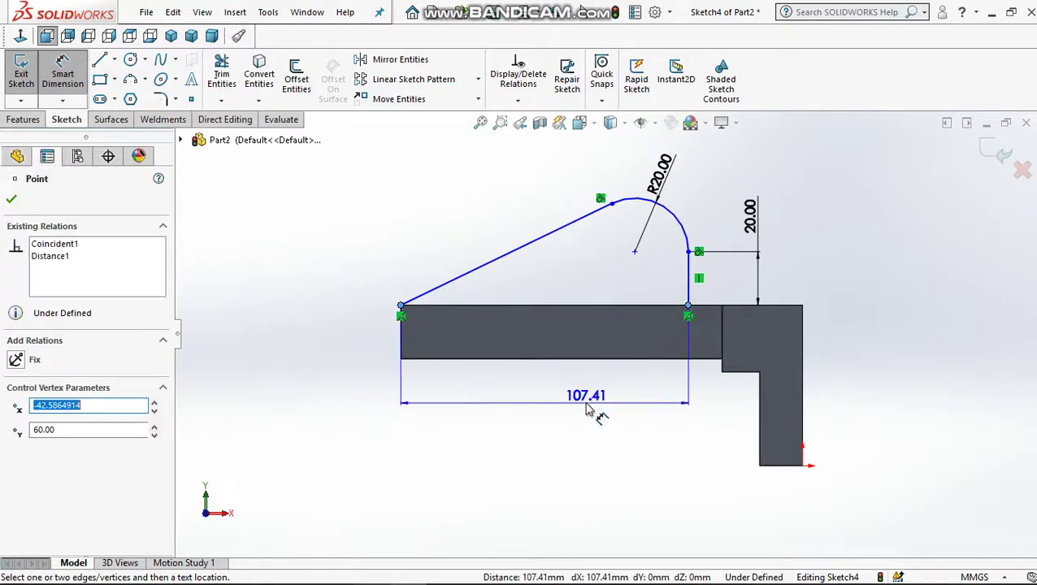
click(589, 409)
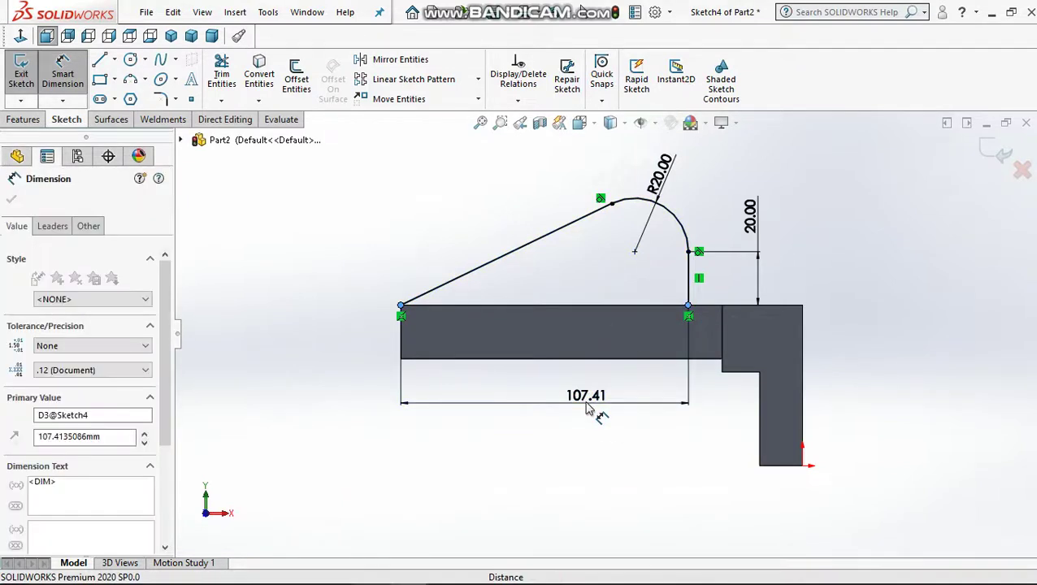
text(105)
key(Return)
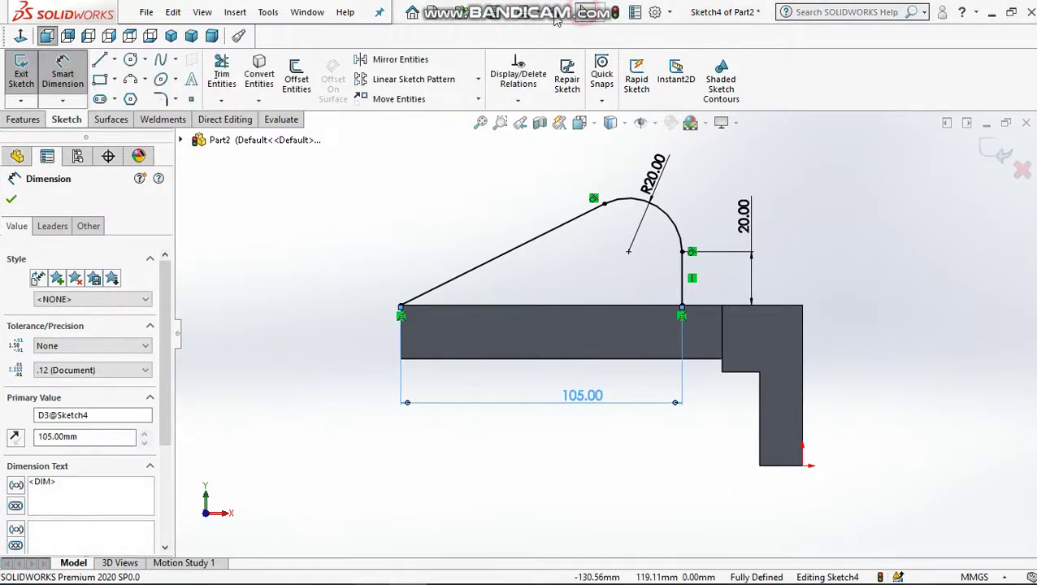
click(100, 62)
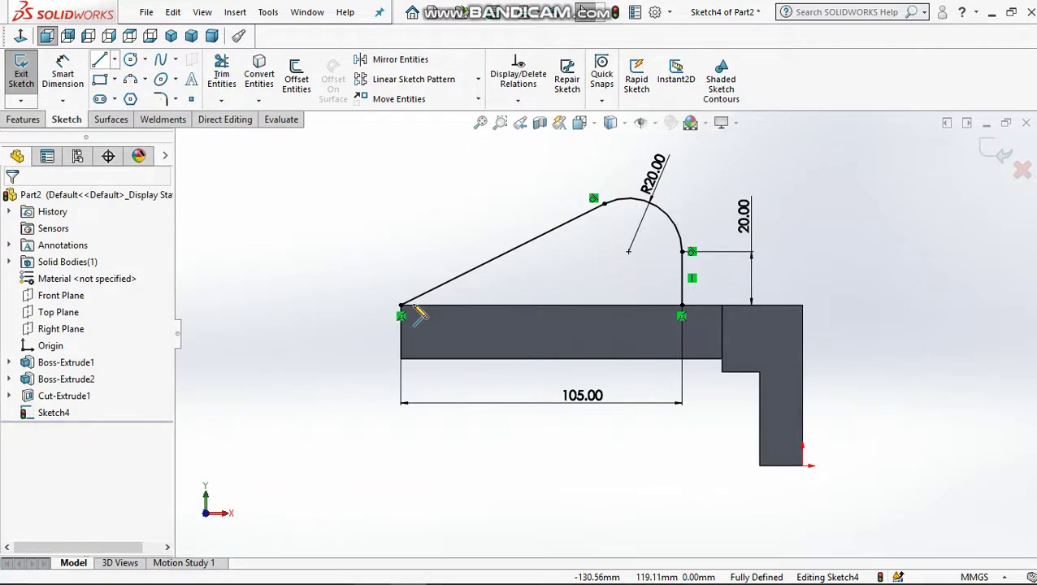
click(402, 307)
Close the rib profile with a base line and add a Ø20 circle centred in the lug
double_click(684, 309)
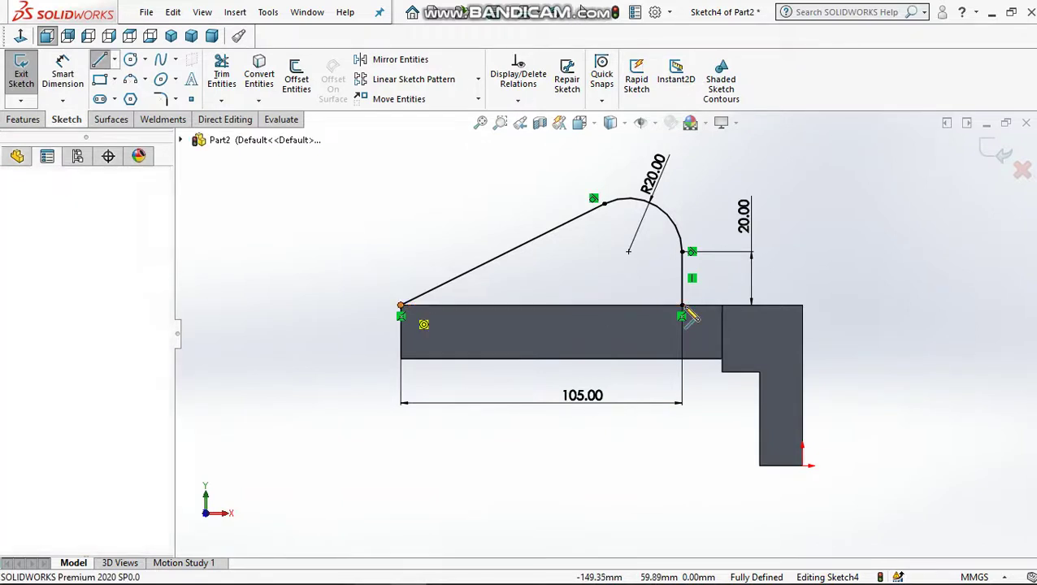
click(102, 63)
click(130, 60)
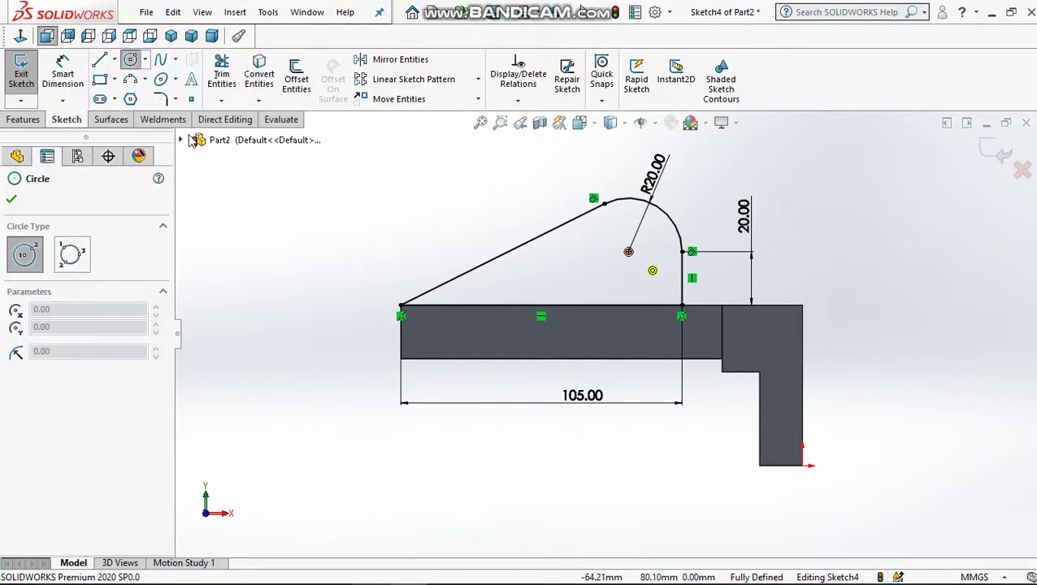
drag(628, 251, 650, 268)
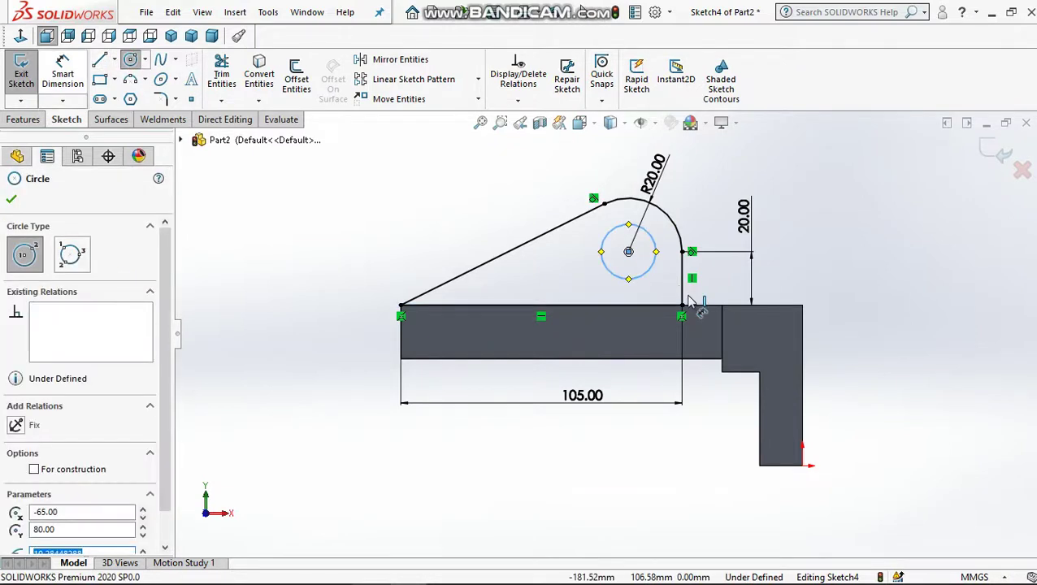
key(Escape)
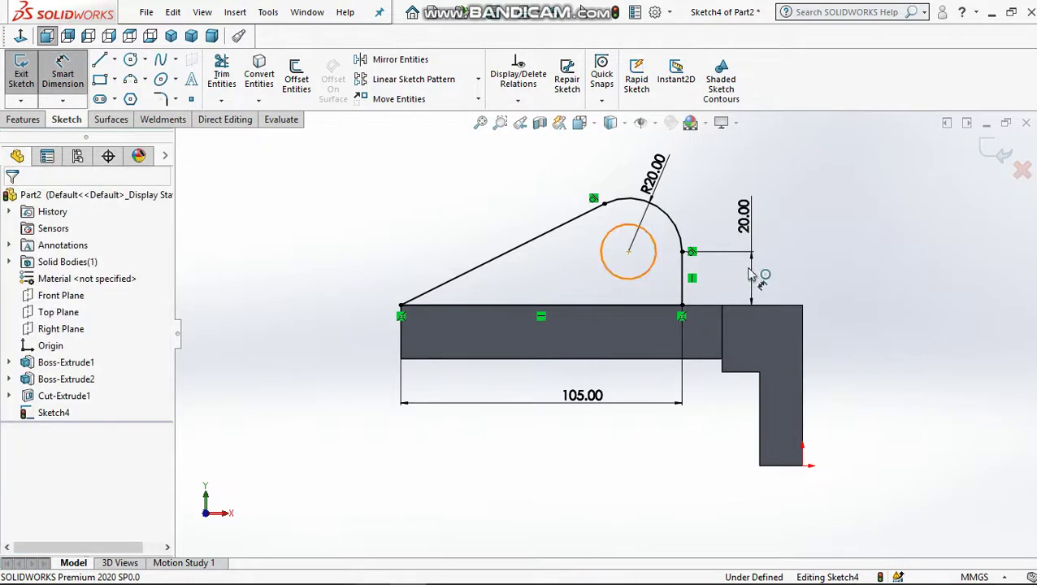
click(750, 275)
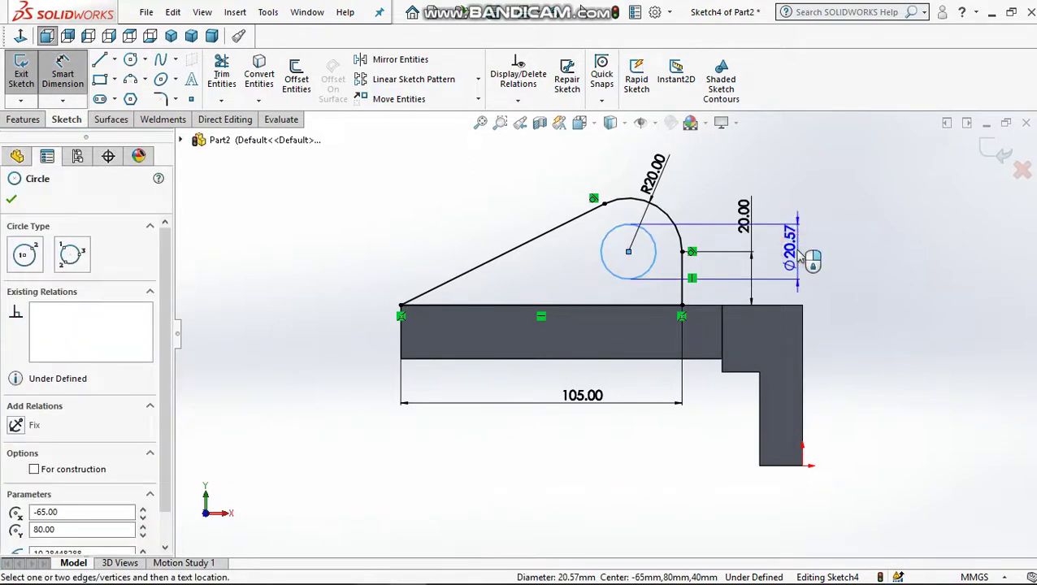
click(800, 257)
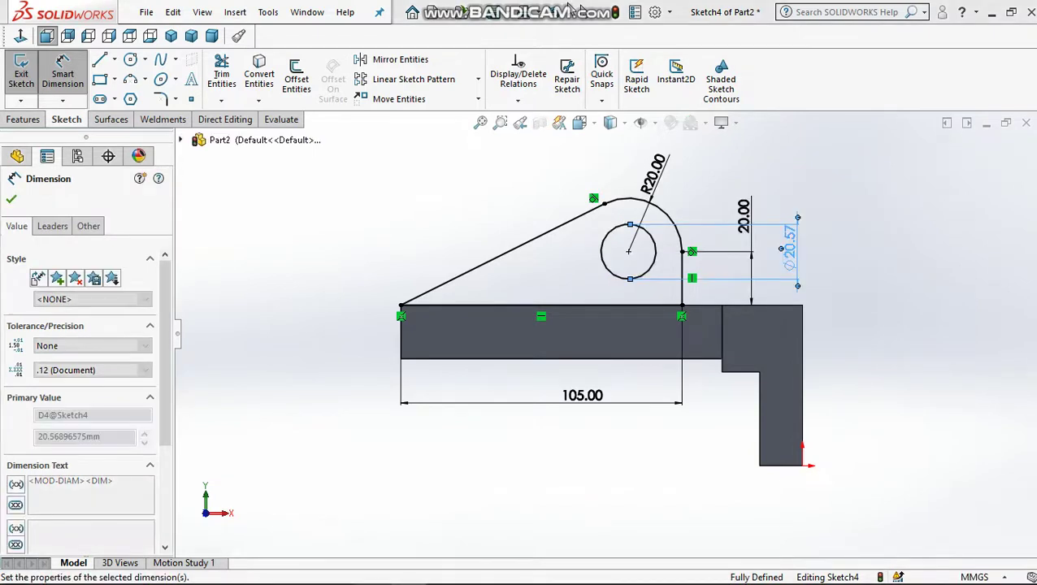
key(Escape)
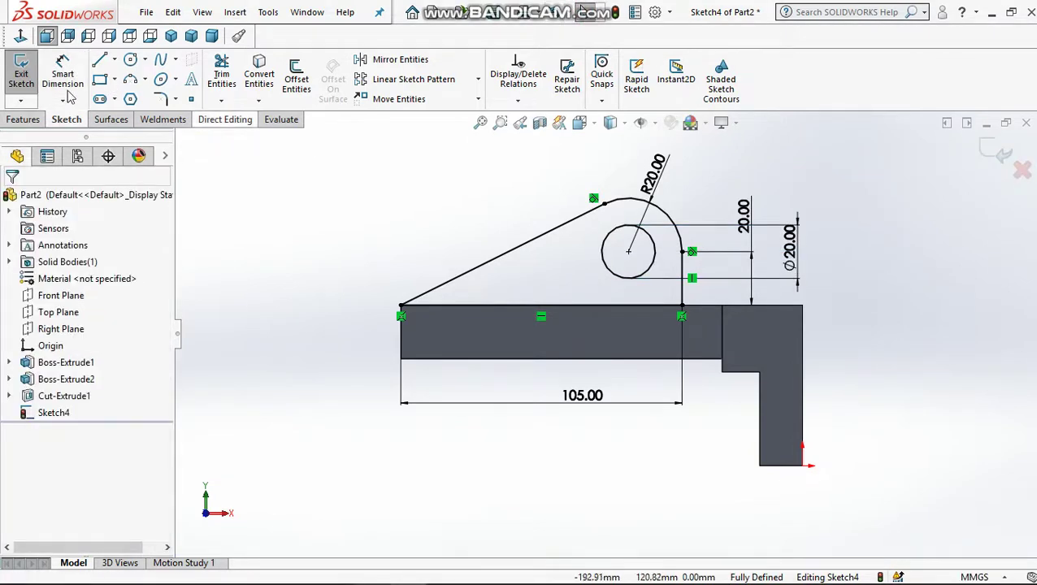
click(23, 120)
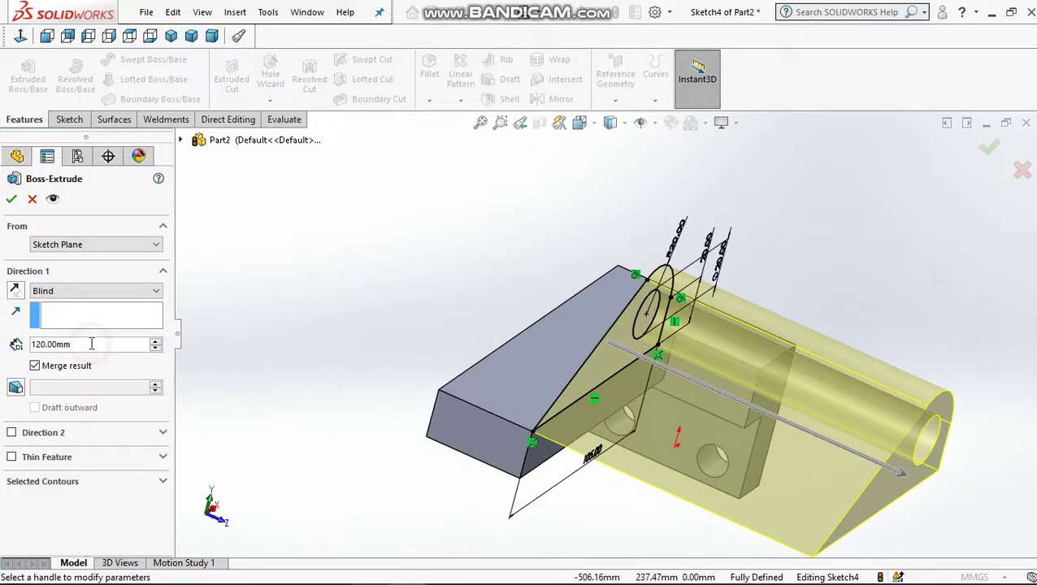
Set the rib extrusion depth to 16 mm in the reversed direction
drag(92, 344, 18, 342)
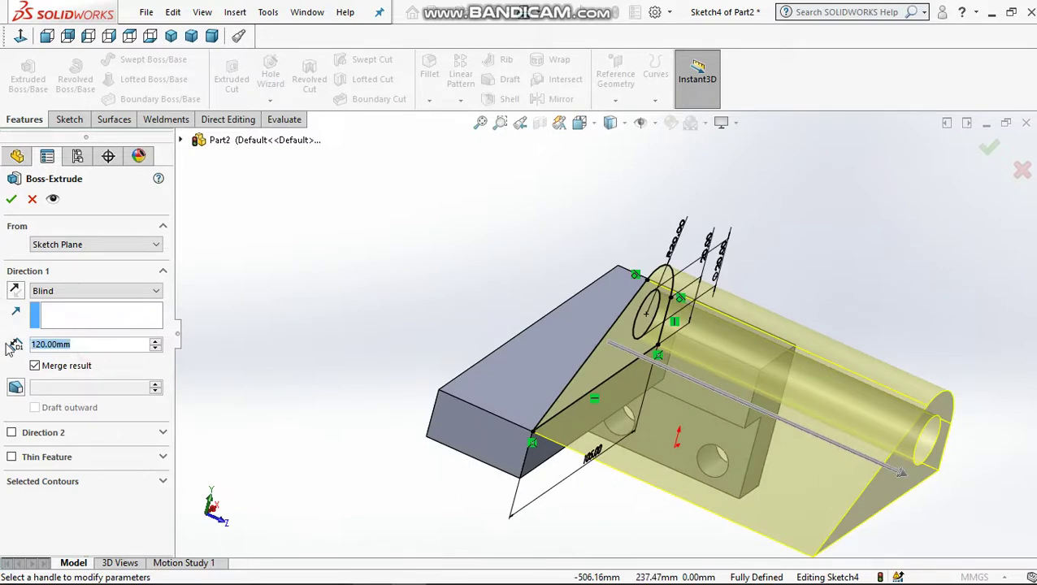
text(16)
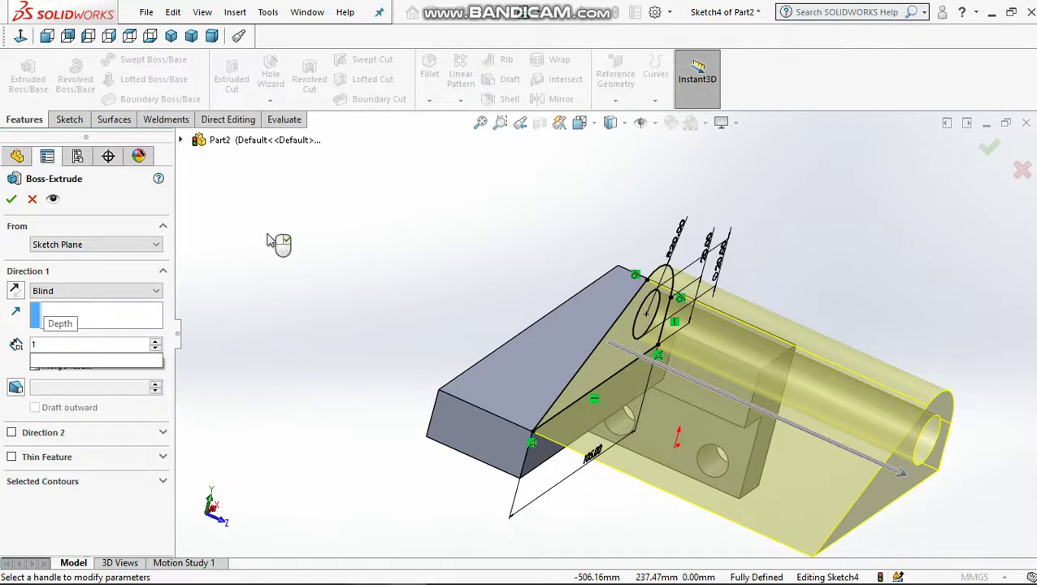
key(Return)
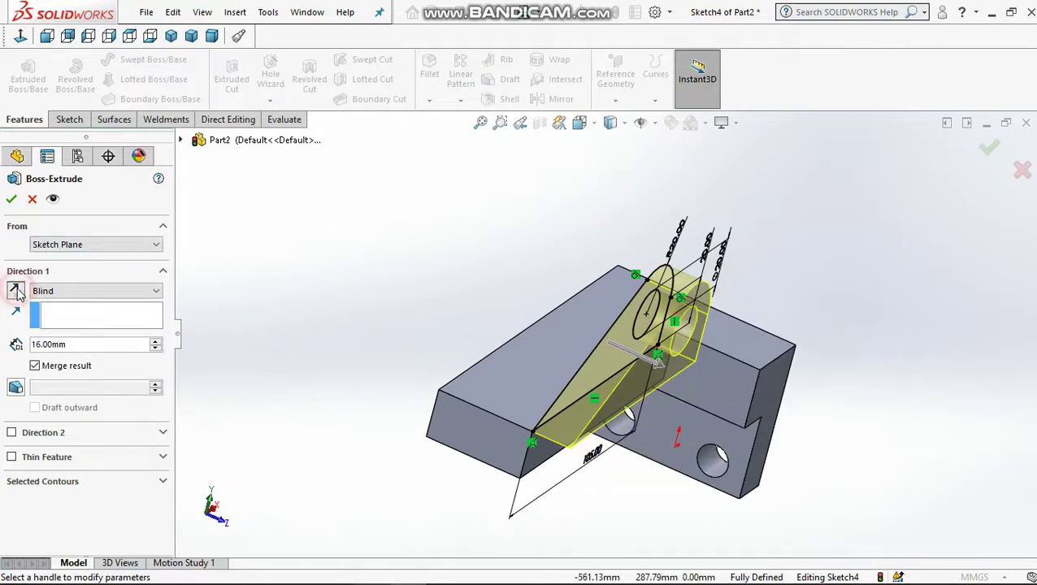
click(15, 291)
Start the extrusion from a reversed 12 mm offset and create the rib
click(71, 246)
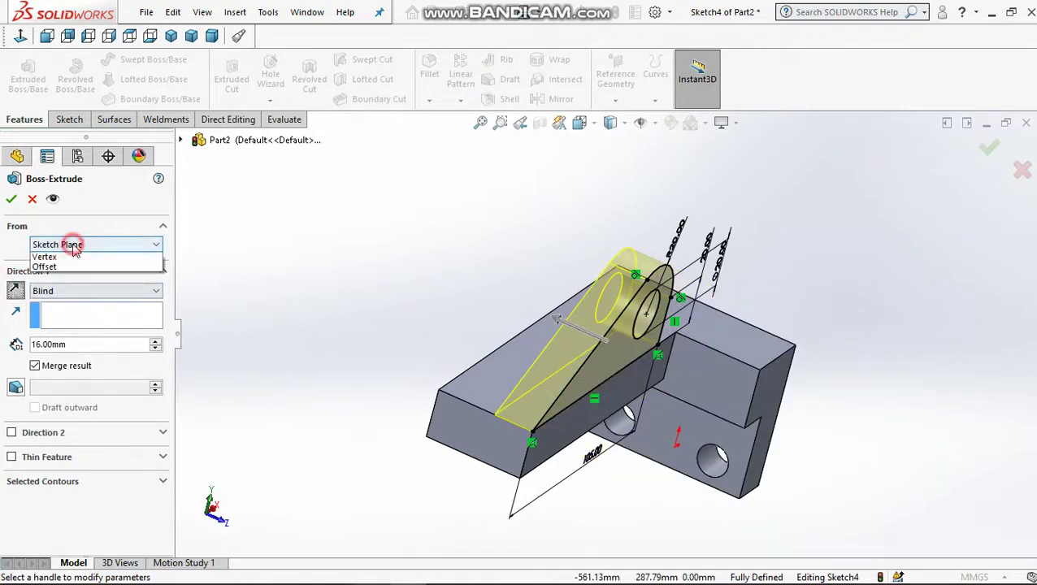
click(72, 288)
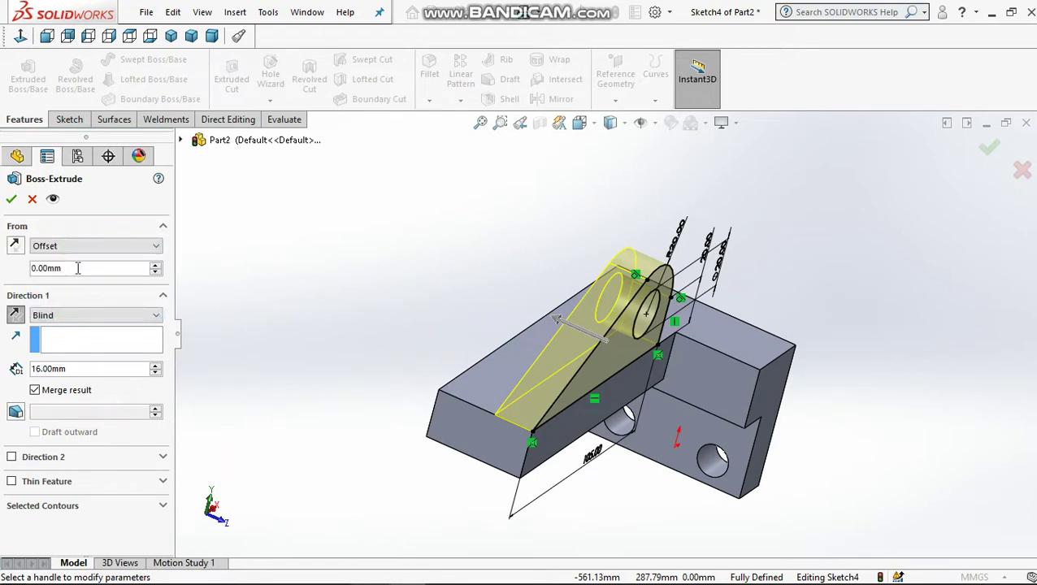
double_click(33, 271)
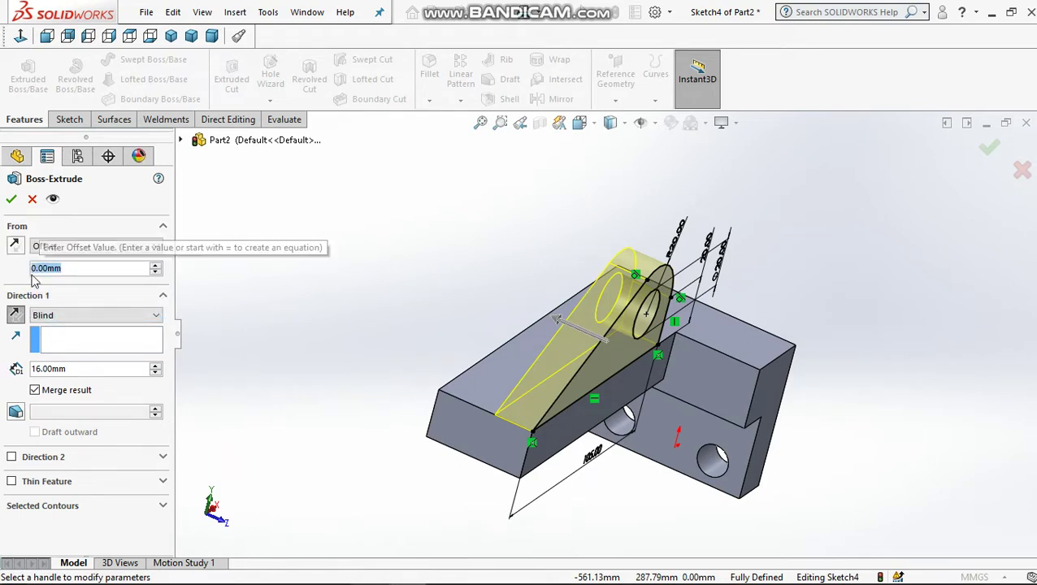
text(12)
key(Return)
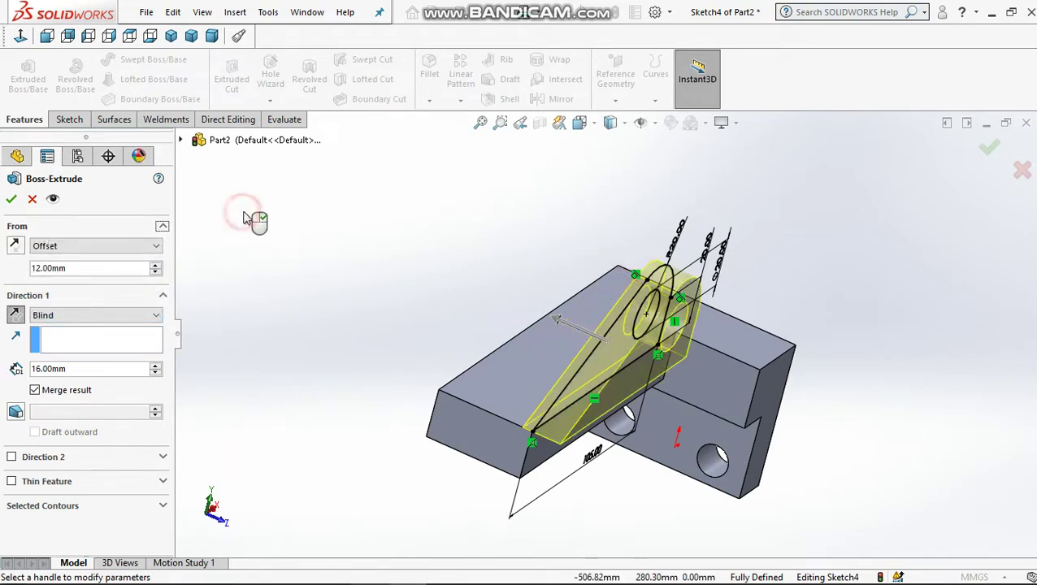
click(11, 248)
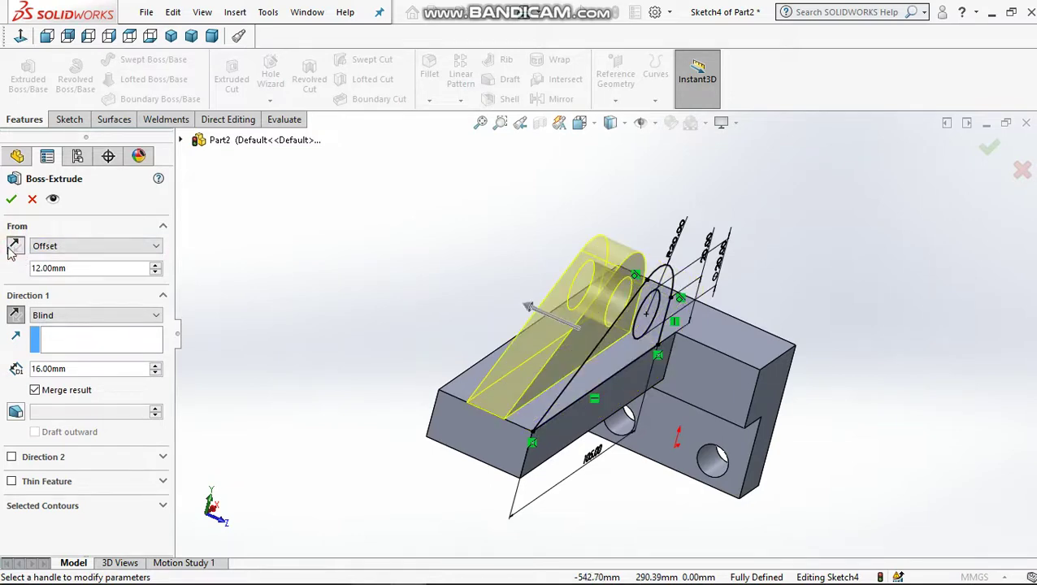
click(11, 199)
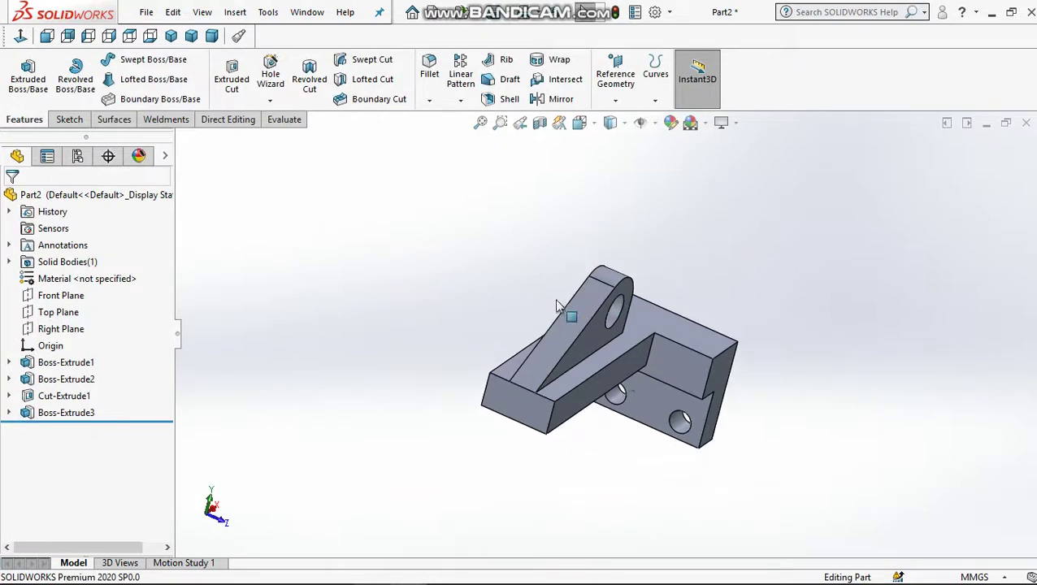
scroll(626, 374, up, 2)
middle_drag(627, 388, 620, 406)
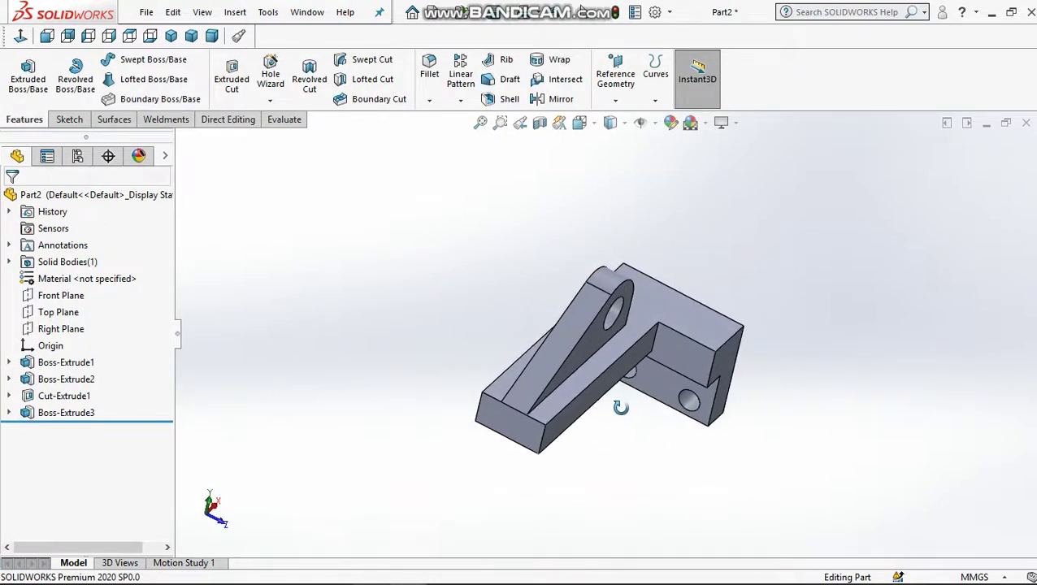
scroll(686, 433, down, 2)
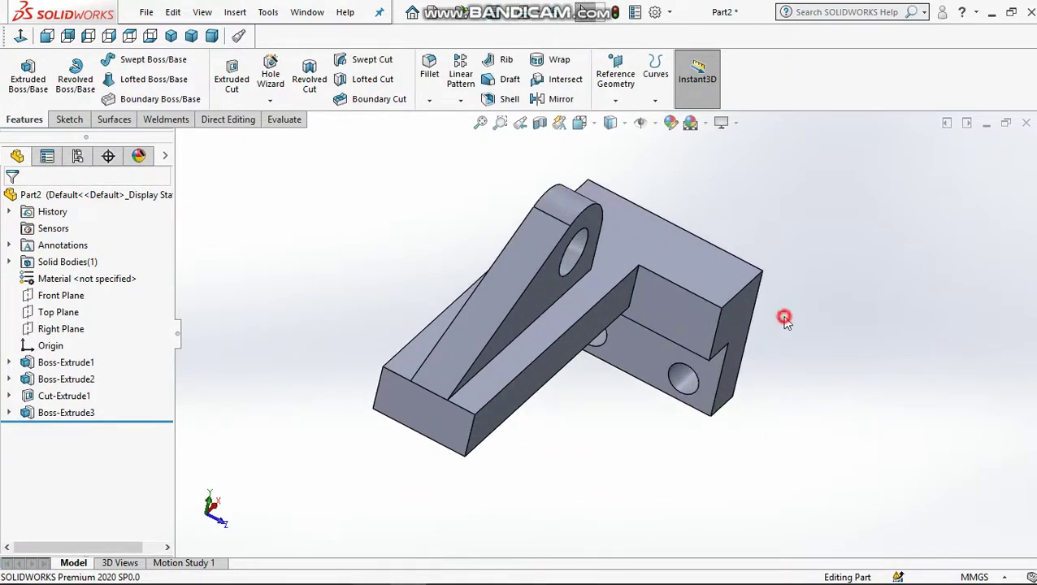